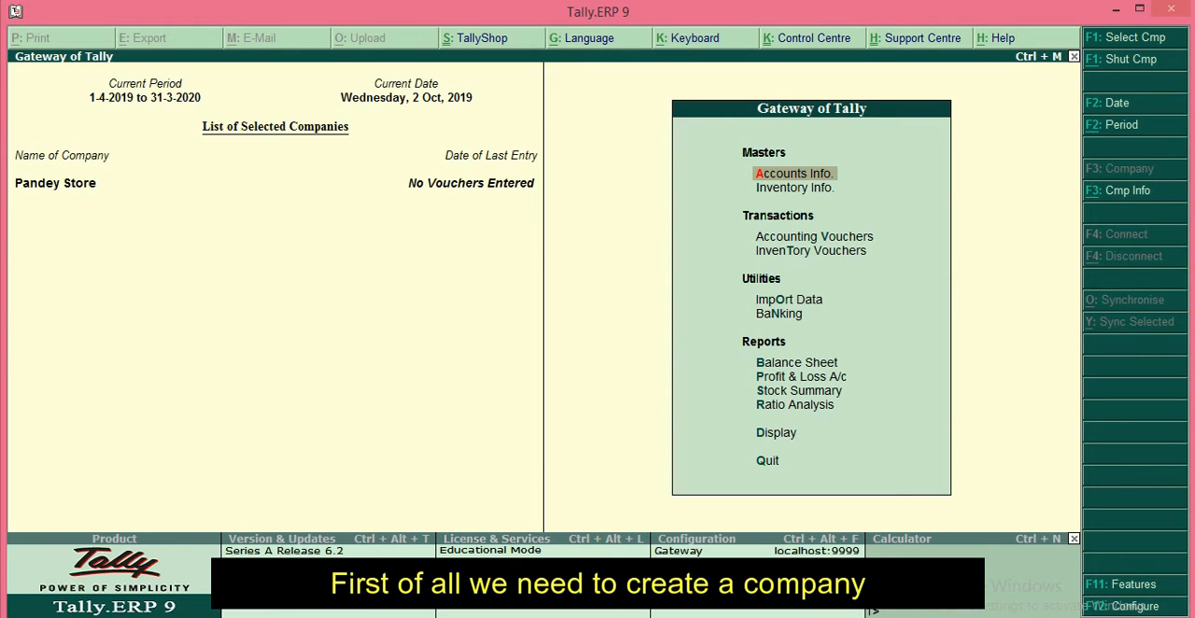
Step: Shut the Pandey Store company and load Balaji Enterprise from the list of companies
{"action": "key", "text": "alt+F1"}
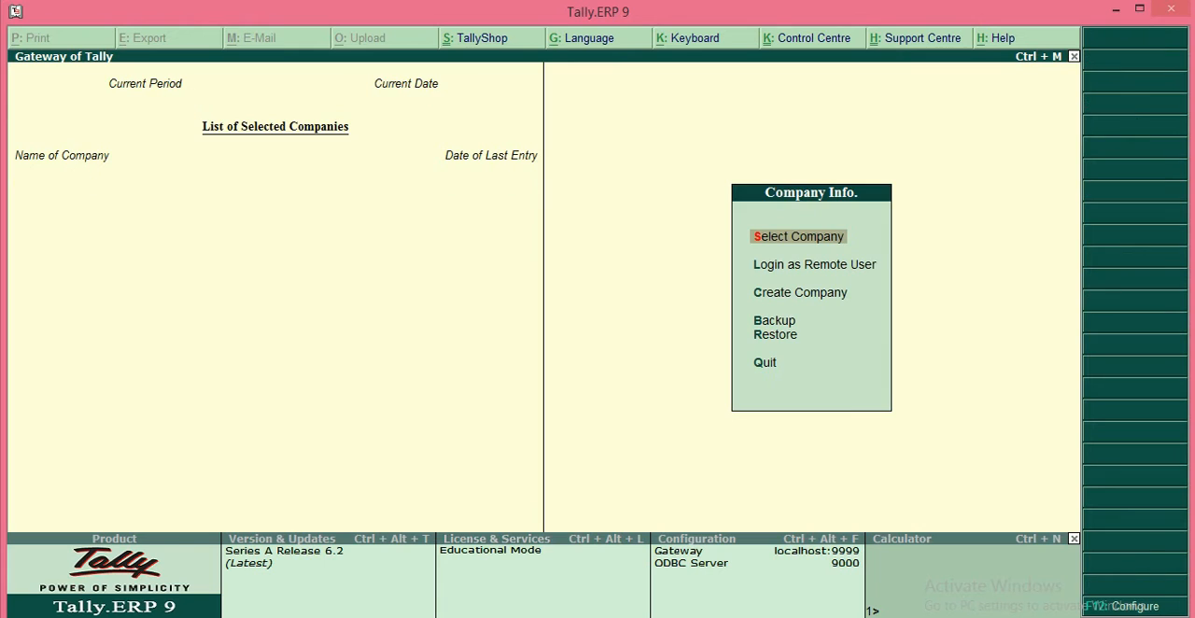
{"action": "key", "text": "Return"}
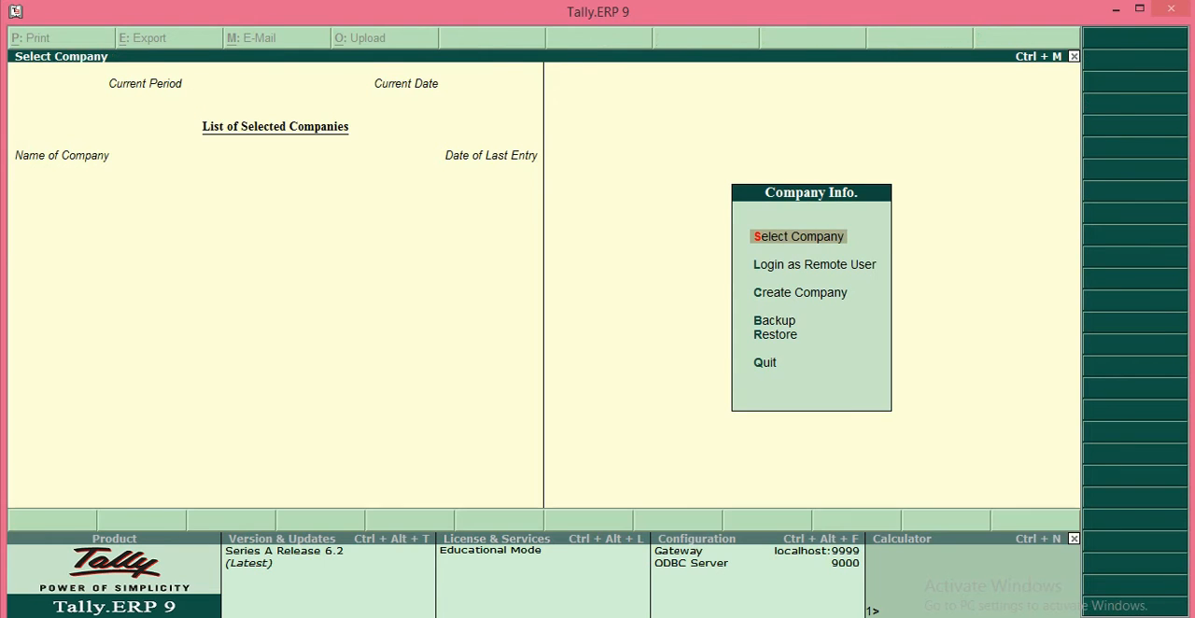
{"action": "key", "text": "Down"}
{"action": "key", "text": "Down"}
{"action": "key", "text": "Up"}
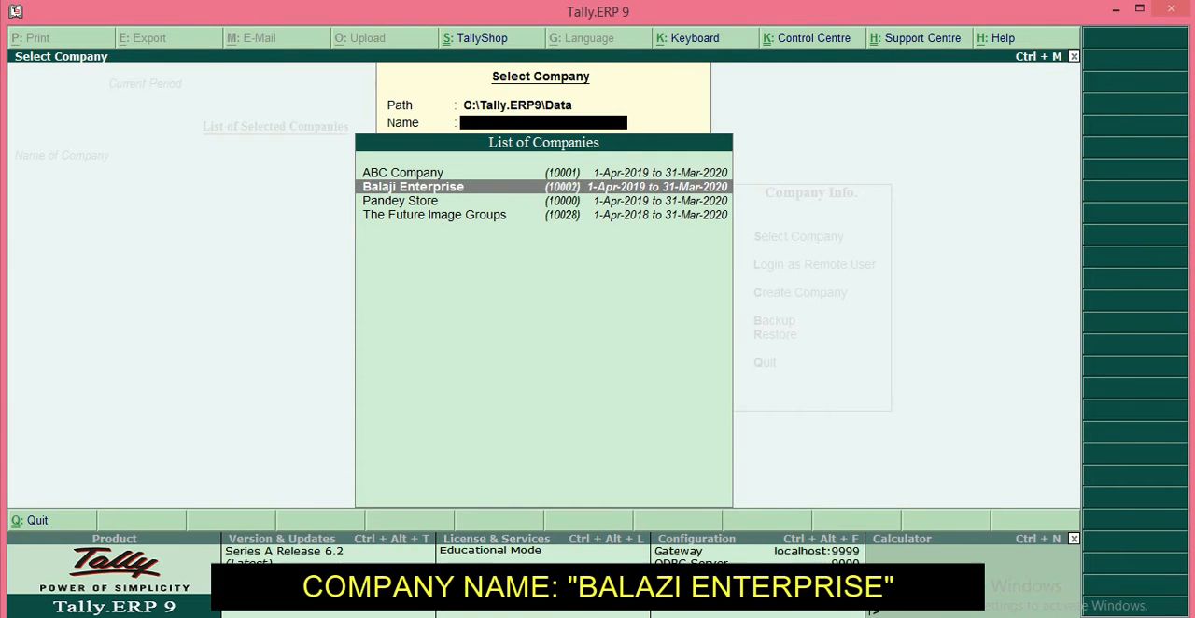
{"action": "key", "text": "Return"}
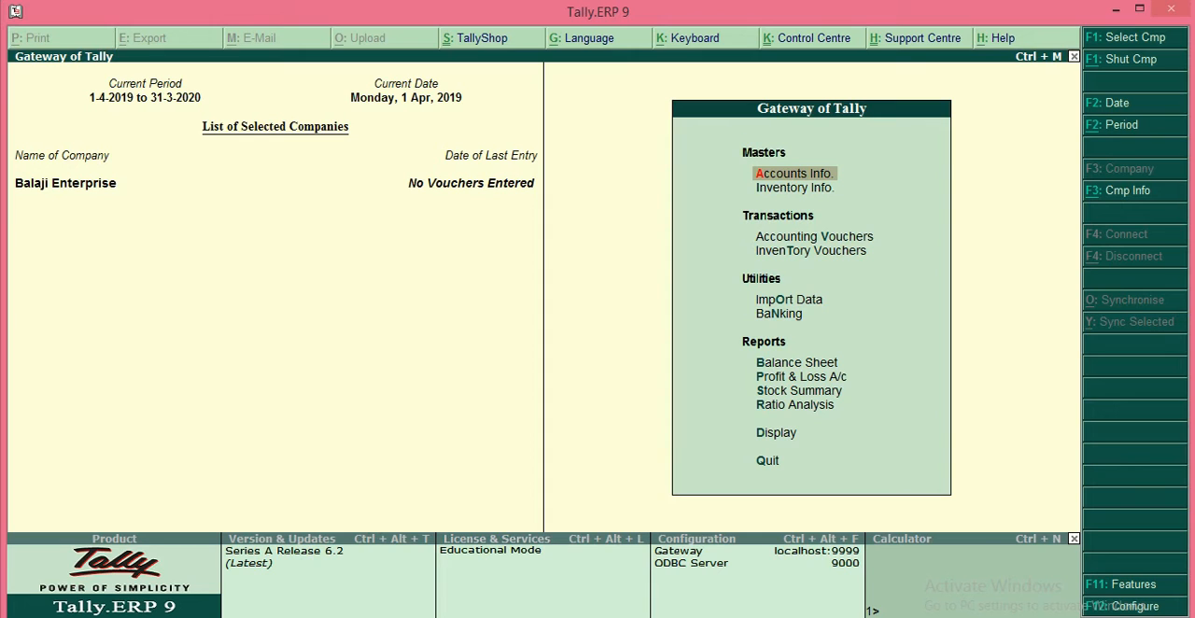
Step: Review the list of available voucher types in the accounts masters, then return to the Gateway of Tally
{"action": "key", "text": "Return"}
{"action": "key", "text": "Down"}
{"action": "key", "text": "Down"}
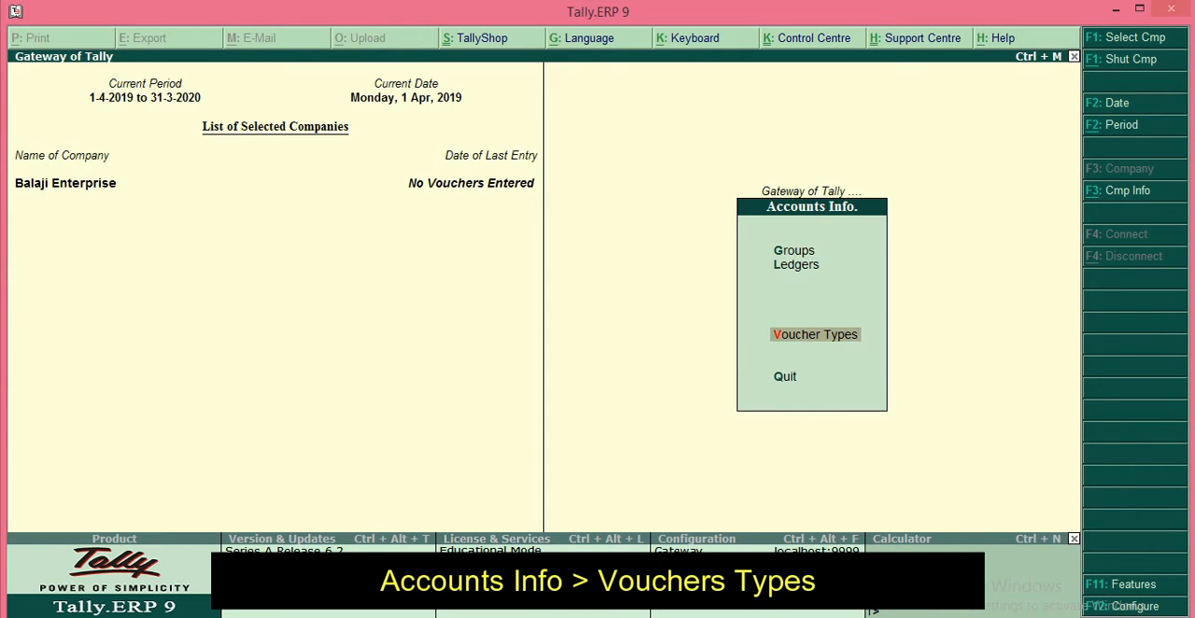
{"action": "key", "text": "Return"}
{"action": "key", "text": "Down"}
{"action": "key", "text": "Return"}
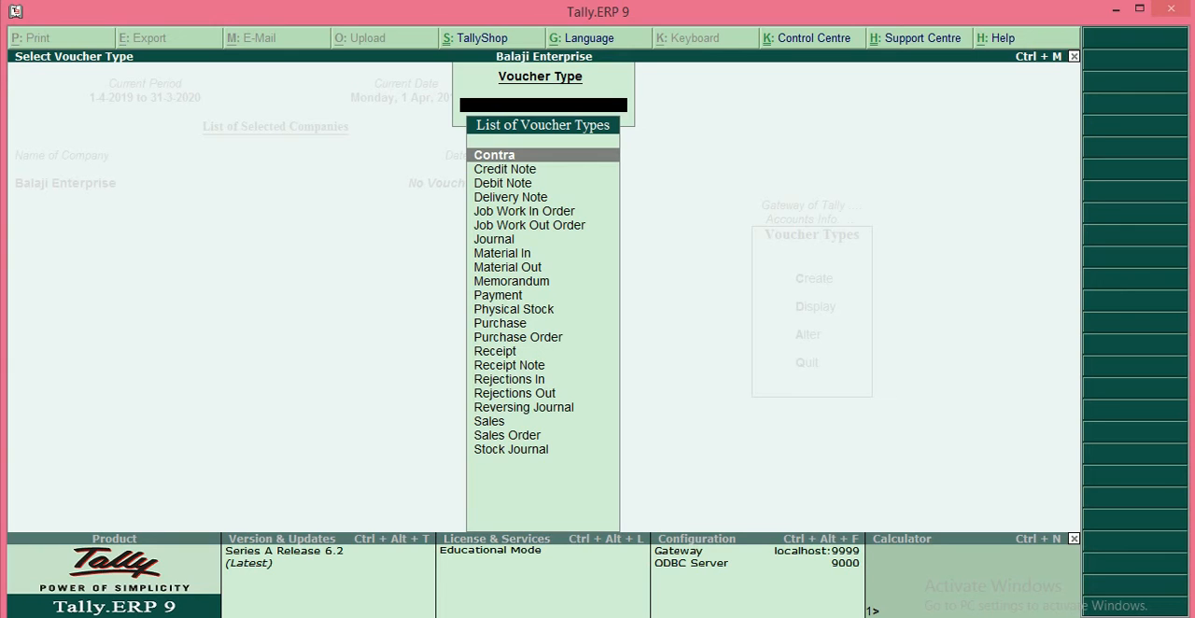
{"action": "key", "text": "Escape"}
{"action": "key", "text": "Escape"}
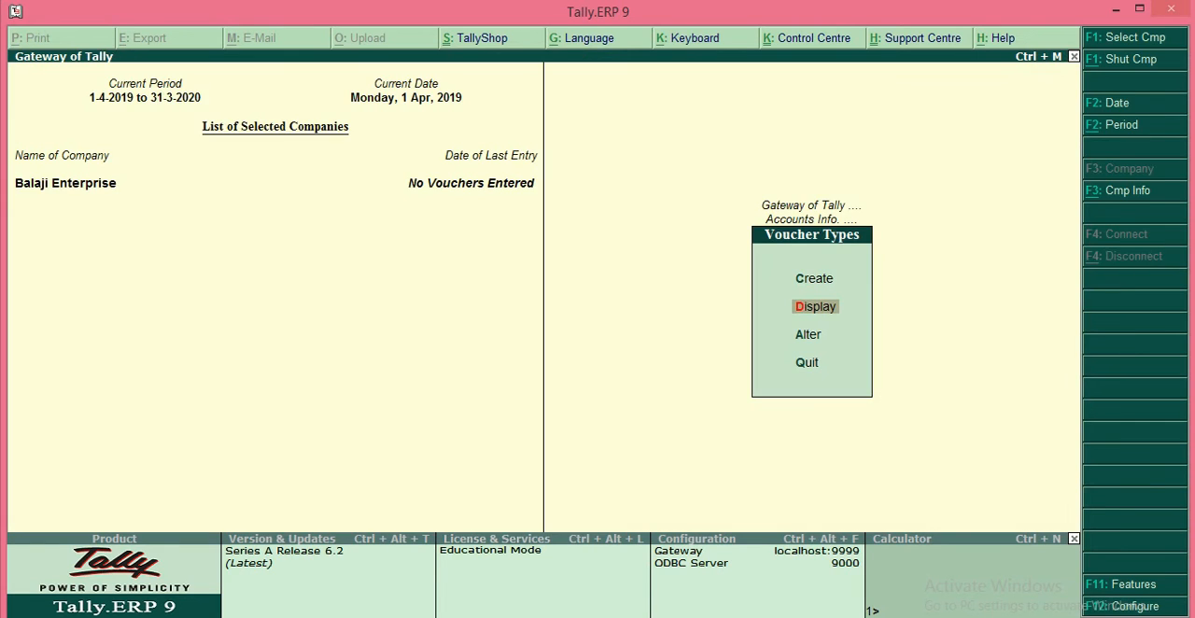
{"action": "key", "text": "Escape"}
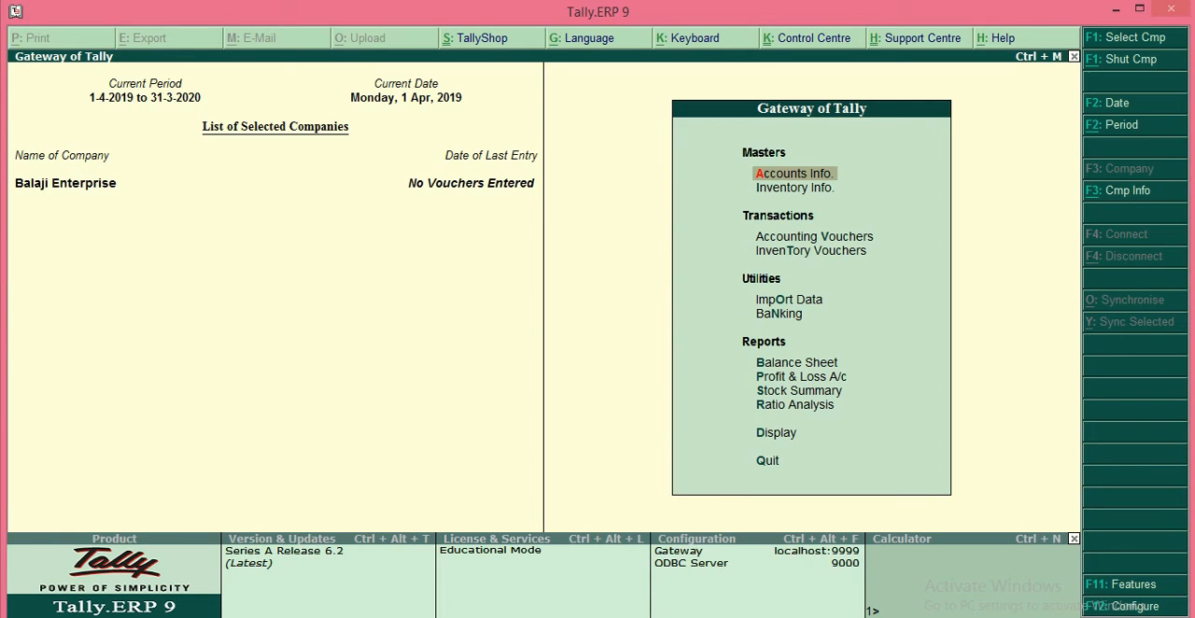
Step: Examine the contra, payment, journal, sales and purchase voucher entry screens, then leave accounting voucher creation
{"action": "key", "text": "Down"}
{"action": "key", "text": "Down"}
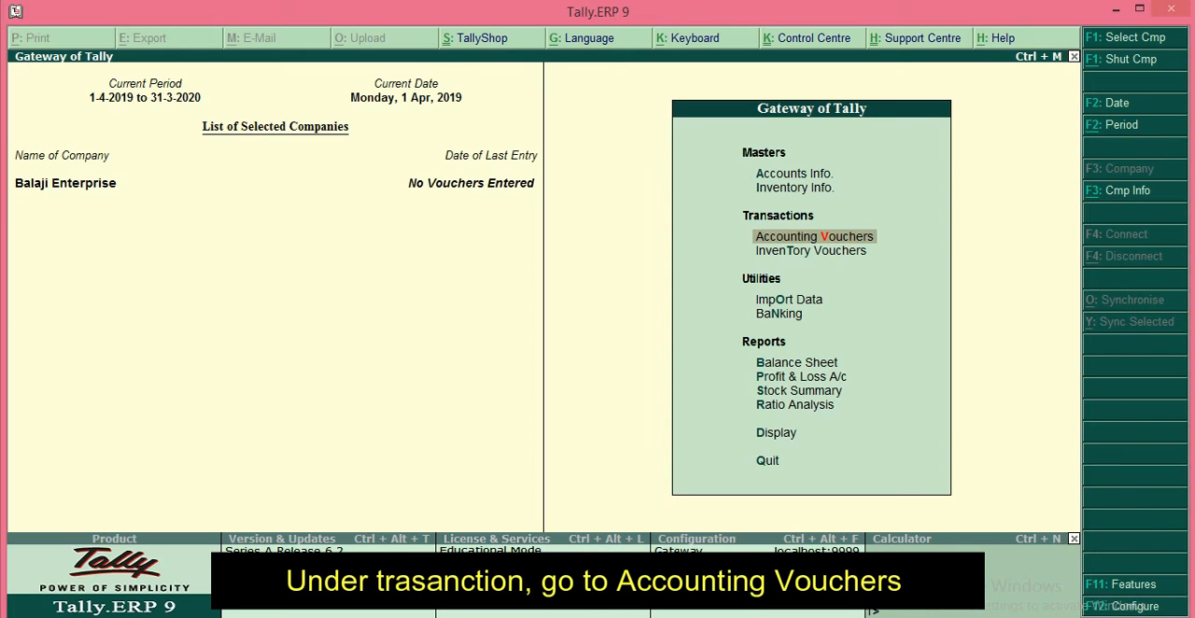
{"action": "key", "text": "Return"}
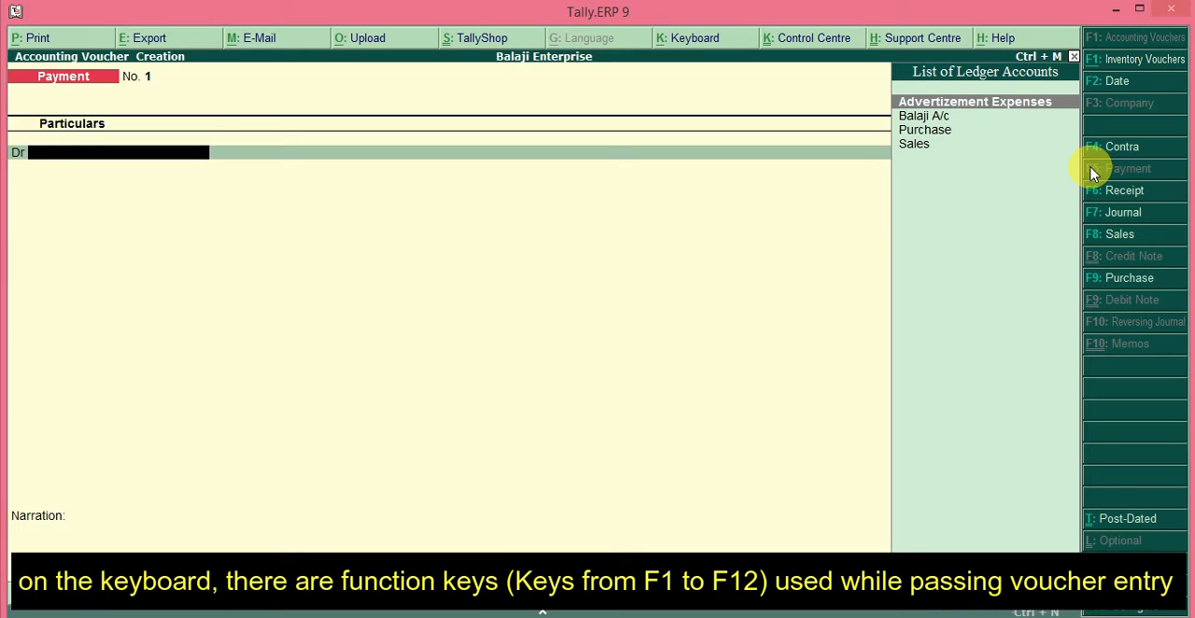
{"action": "key", "text": "F4"}
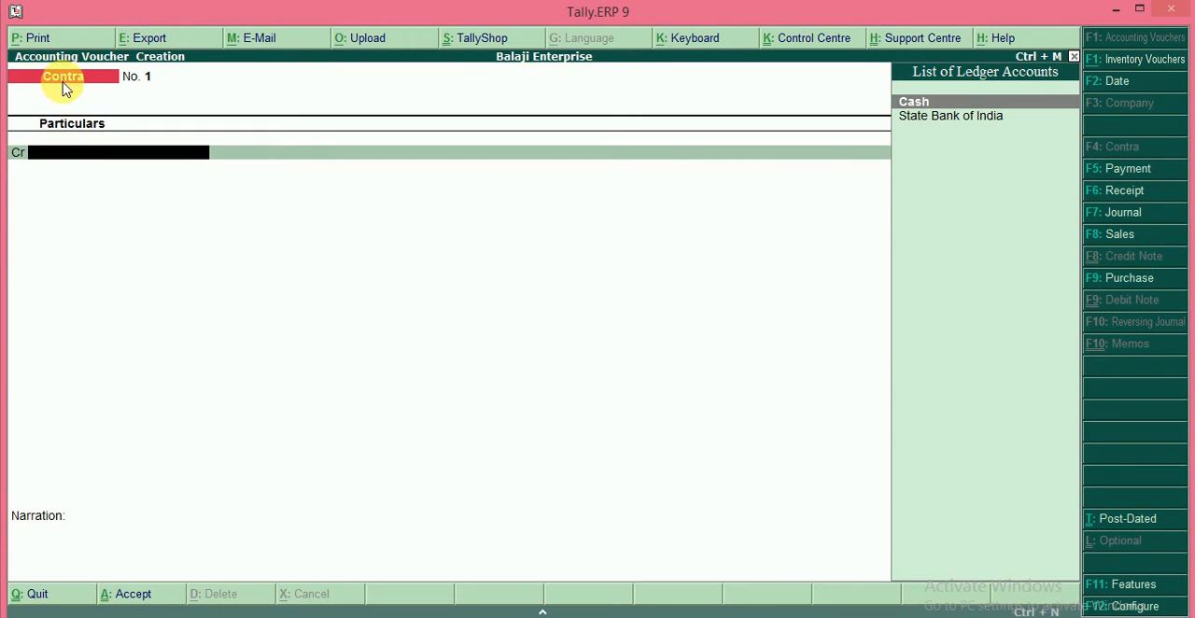
{"action": "key", "text": "F5"}
{"action": "key", "text": "F7"}
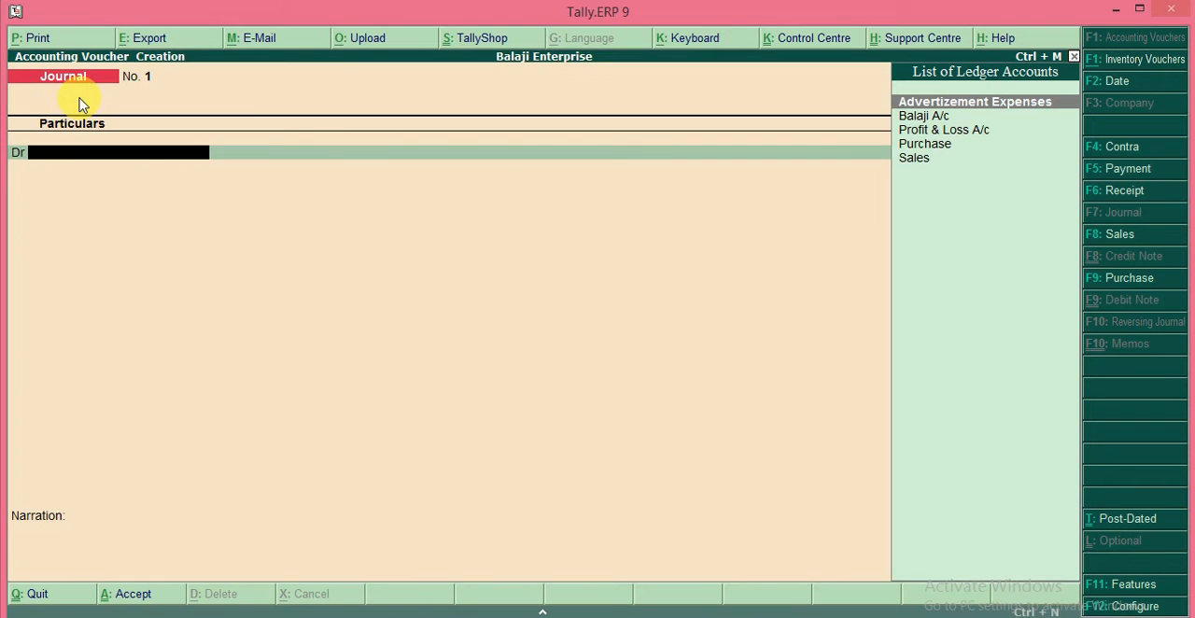
{"action": "key", "text": "F8"}
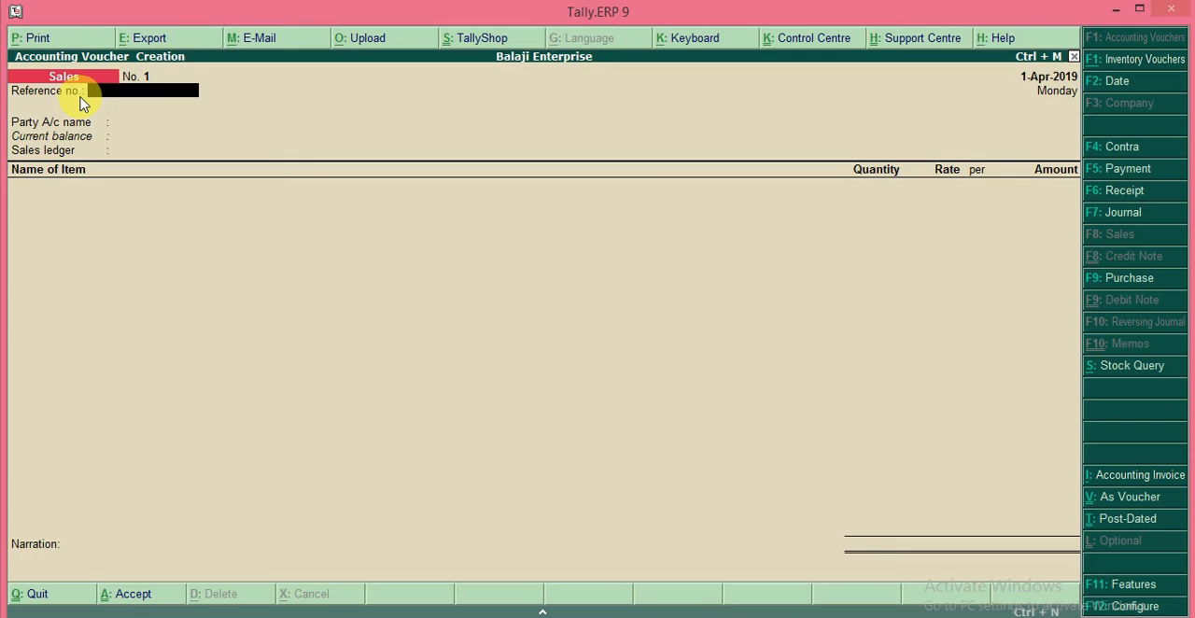
{"action": "key", "text": "F9"}
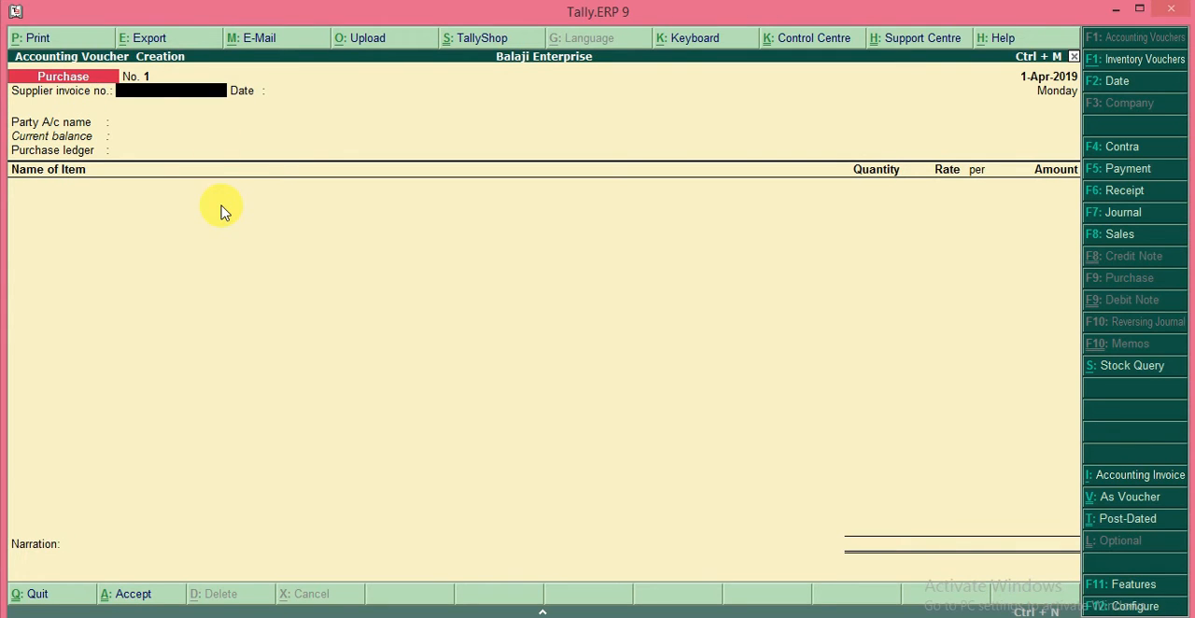
{"action": "key", "text": "F4"}
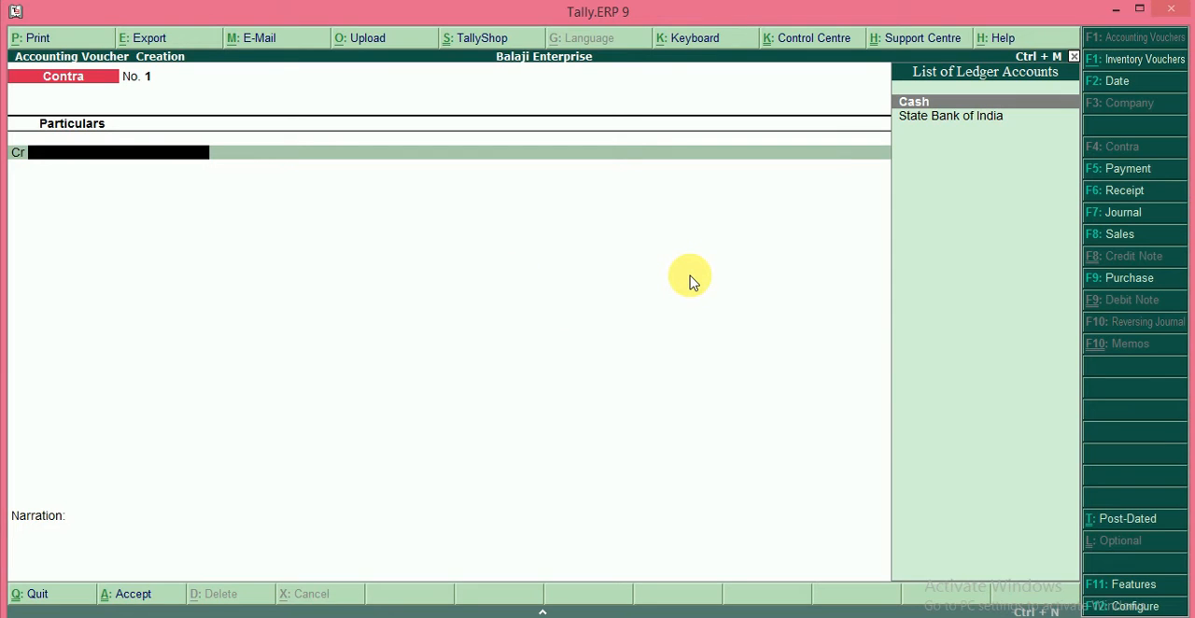
{"action": "key", "text": "Escape"}
{"action": "key", "text": "Return"}
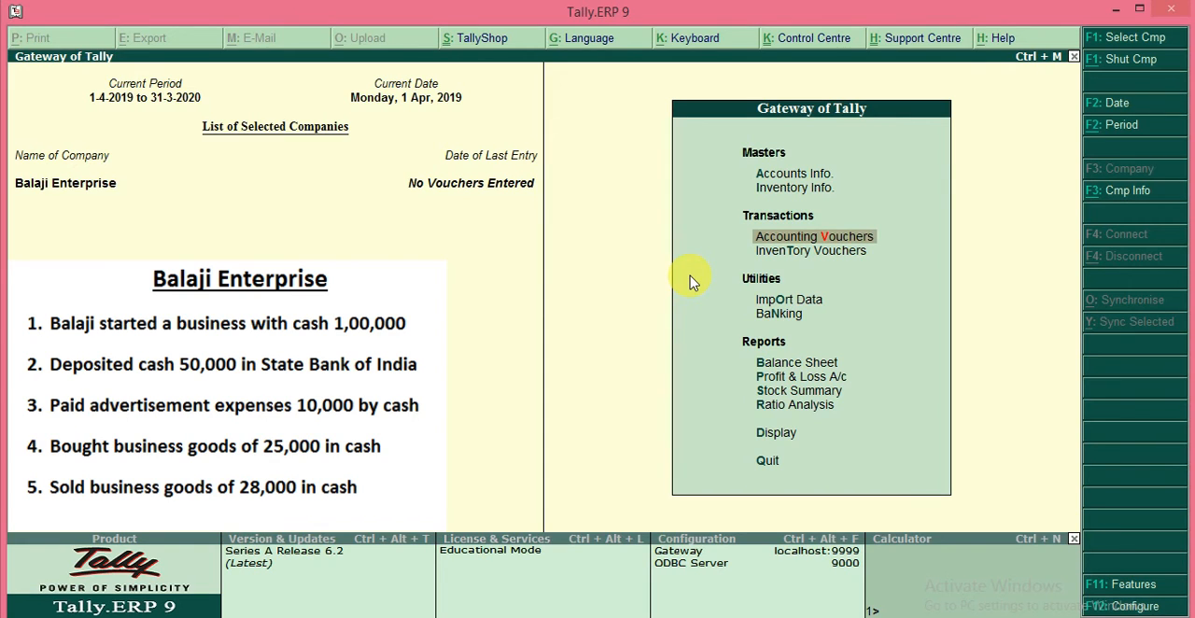
{"action": "key", "text": "Return"}
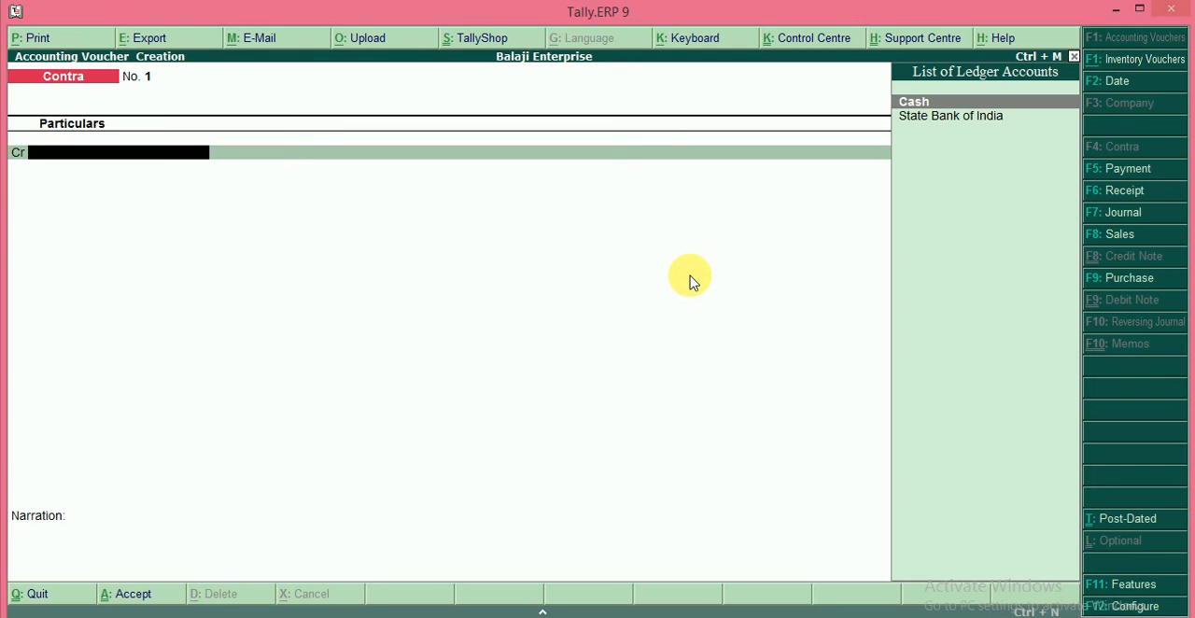
{"action": "key", "text": "Escape"}
{"action": "key", "text": "Return"}
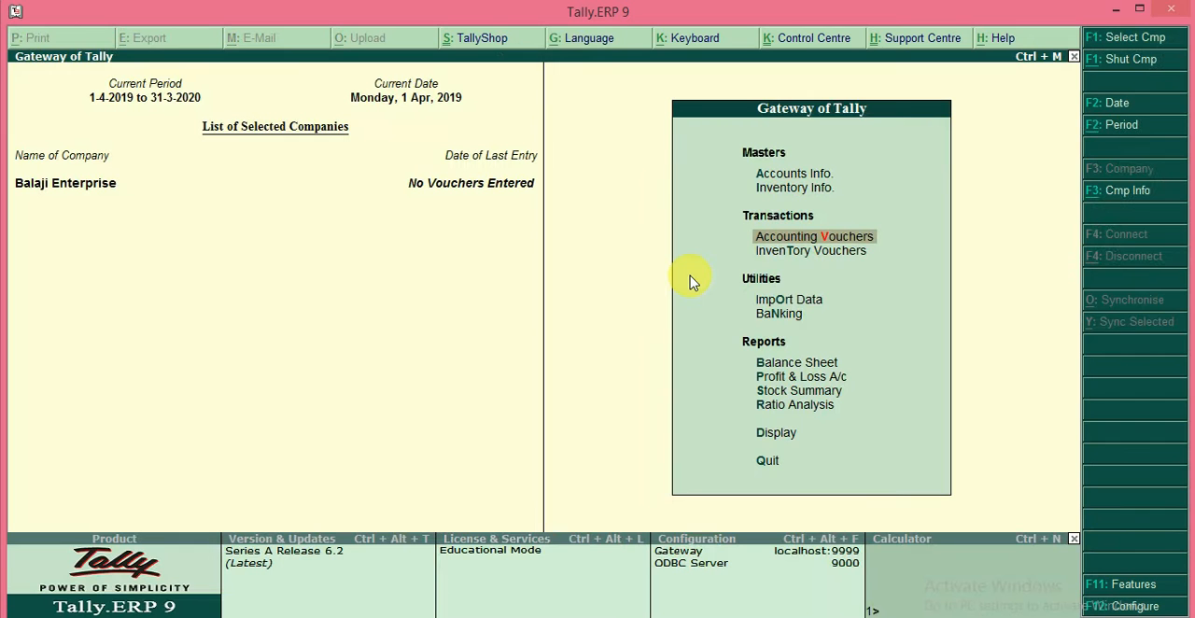
Step: Display the Advertizement Expenses ledger from the single-ledger accounts masters, then close its details
{"action": "key", "text": "Up"}
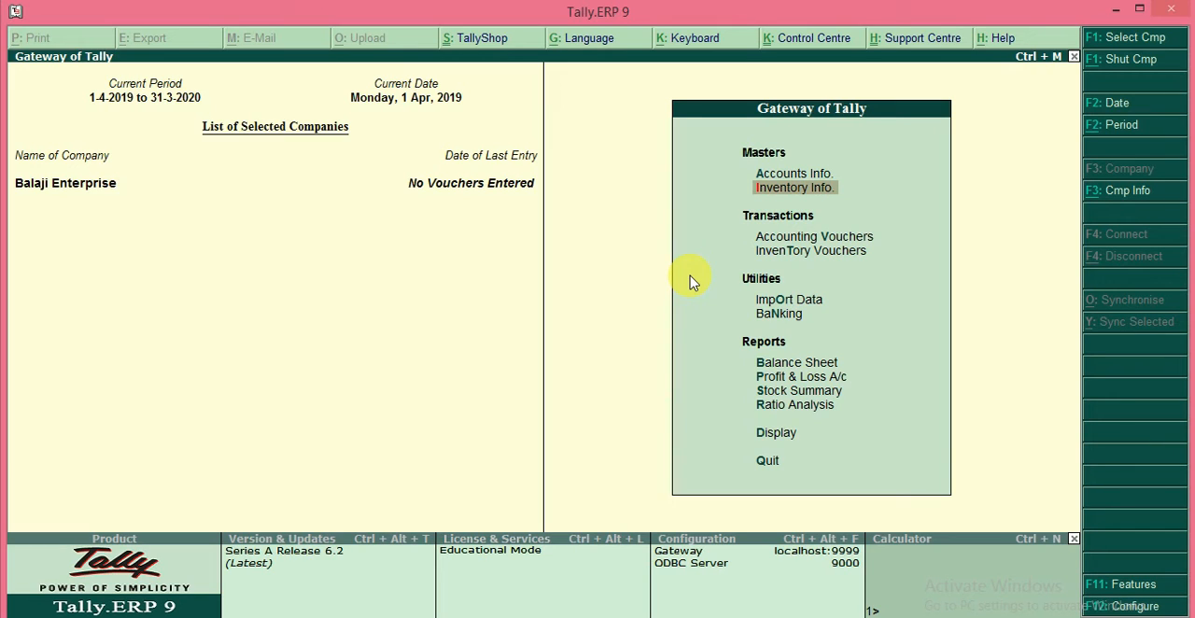
{"action": "key", "text": "Up"}
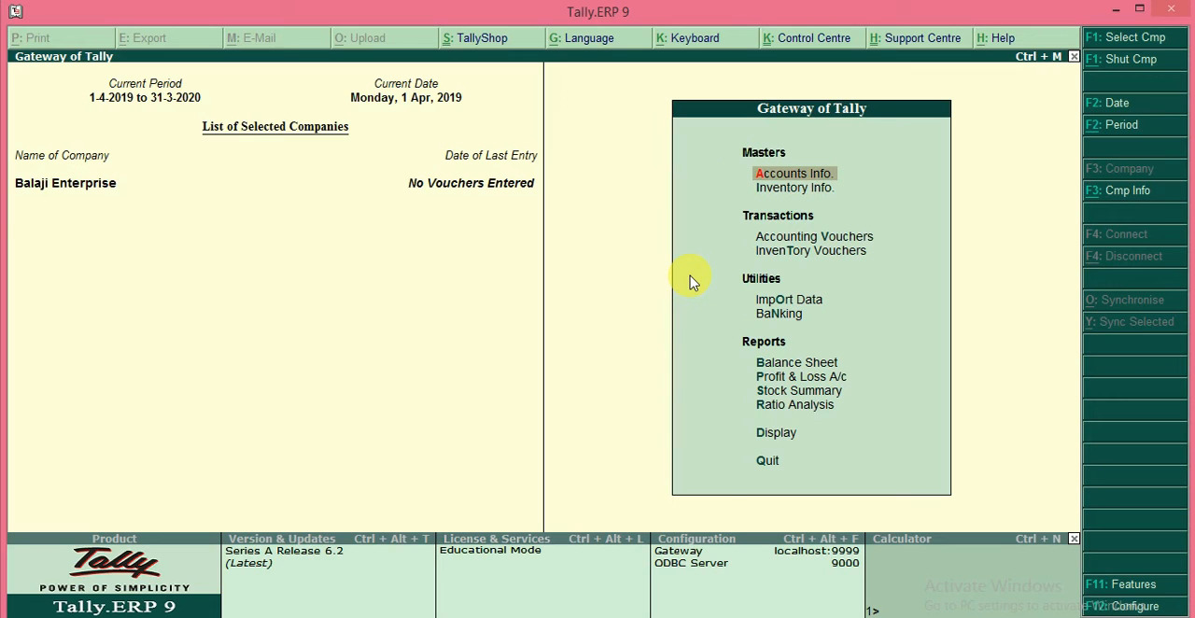
{"action": "key", "text": "Return"}
{"action": "key", "text": "Down"}
{"action": "key", "text": "Return"}
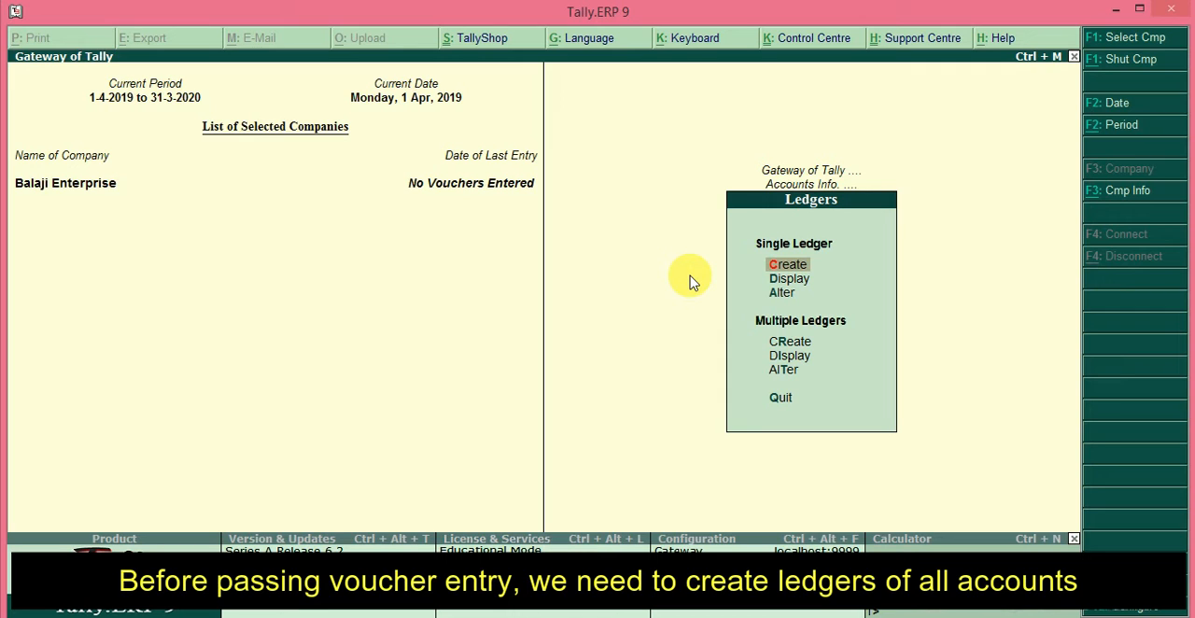
{"action": "key", "text": "Down"}
{"action": "key", "text": "Return"}
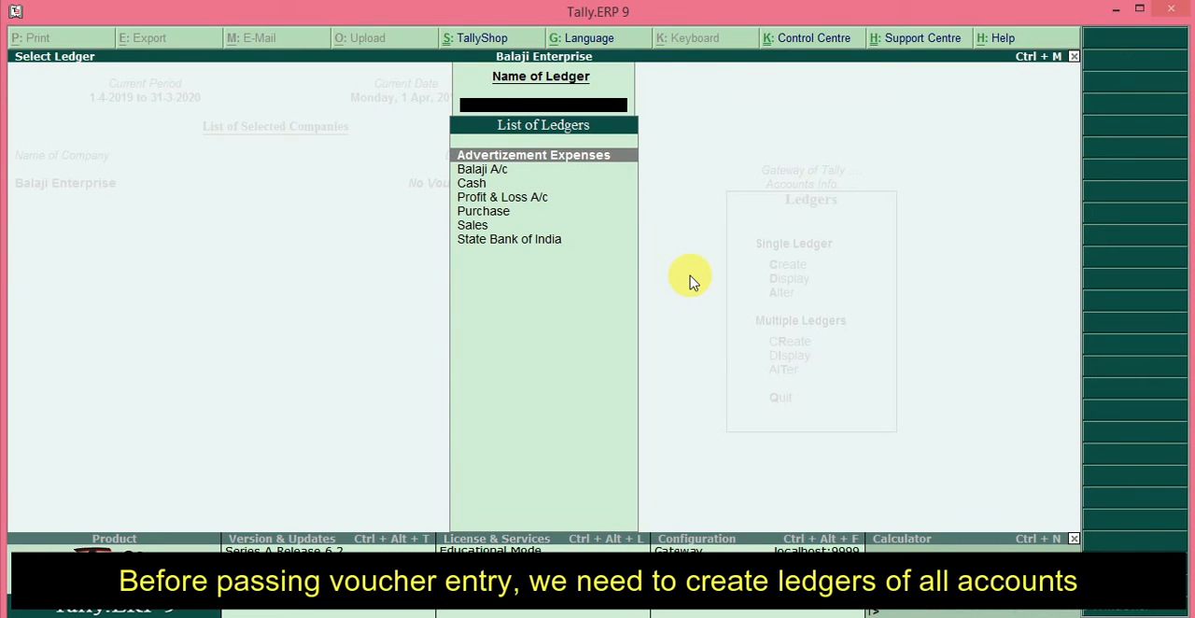
{"action": "key", "text": "Return"}
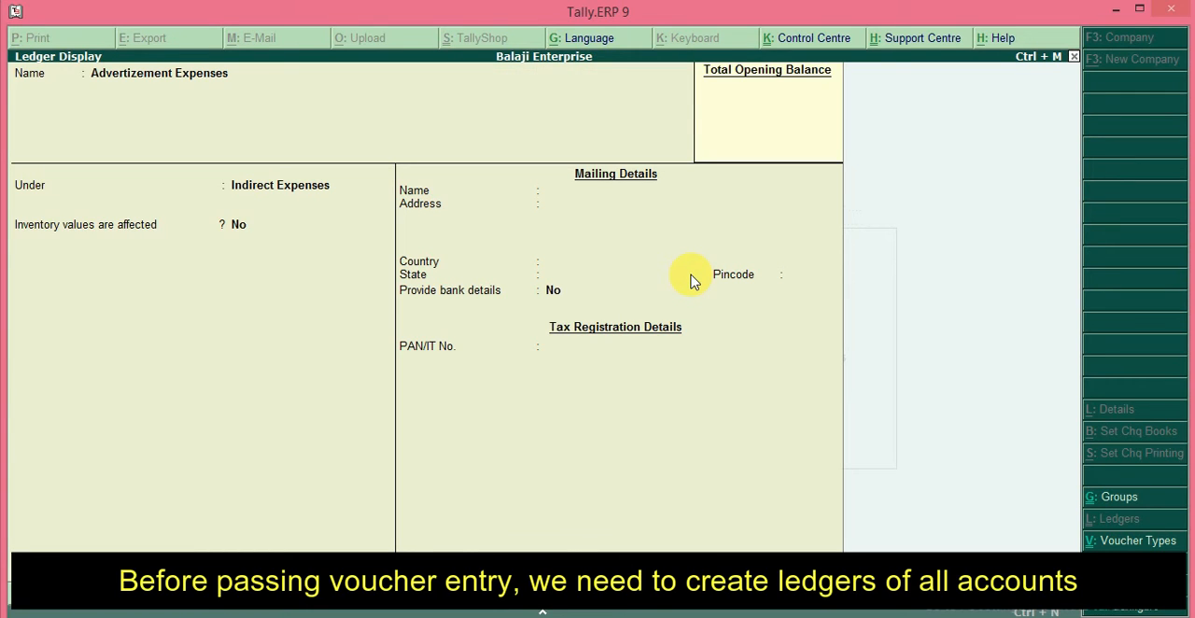
{"action": "key", "text": "Escape"}
Step: Look through the list of existing ledgers and return to the Gateway of Tally
{"action": "key", "text": "Down"}
{"action": "key", "text": "Down"}
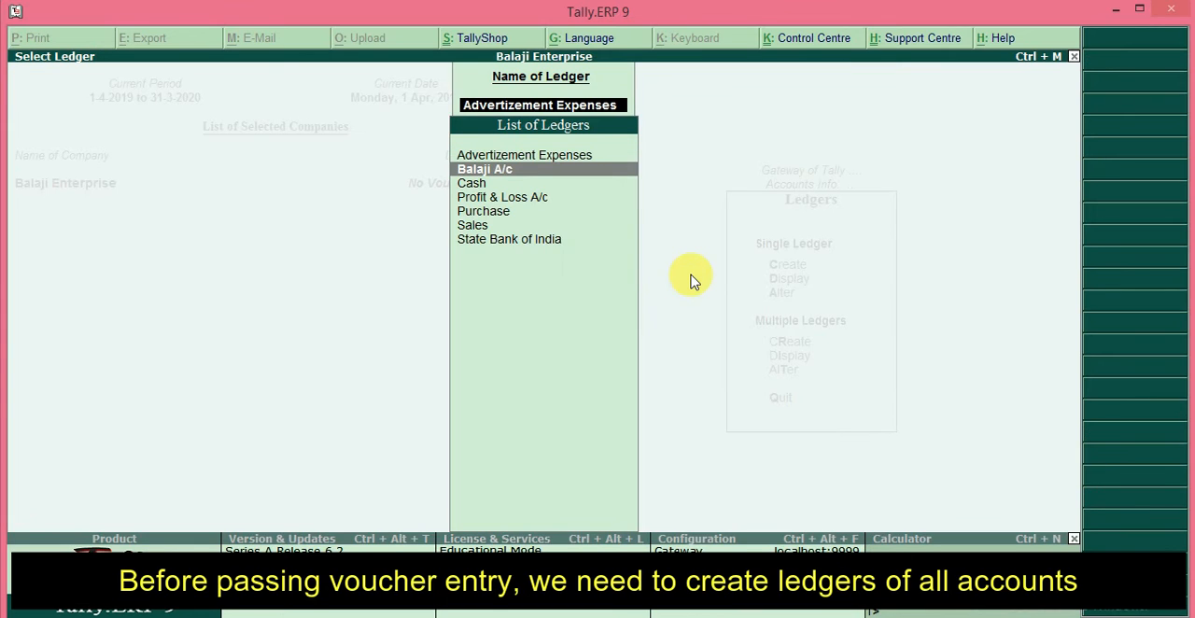
{"action": "key", "text": "Down"}
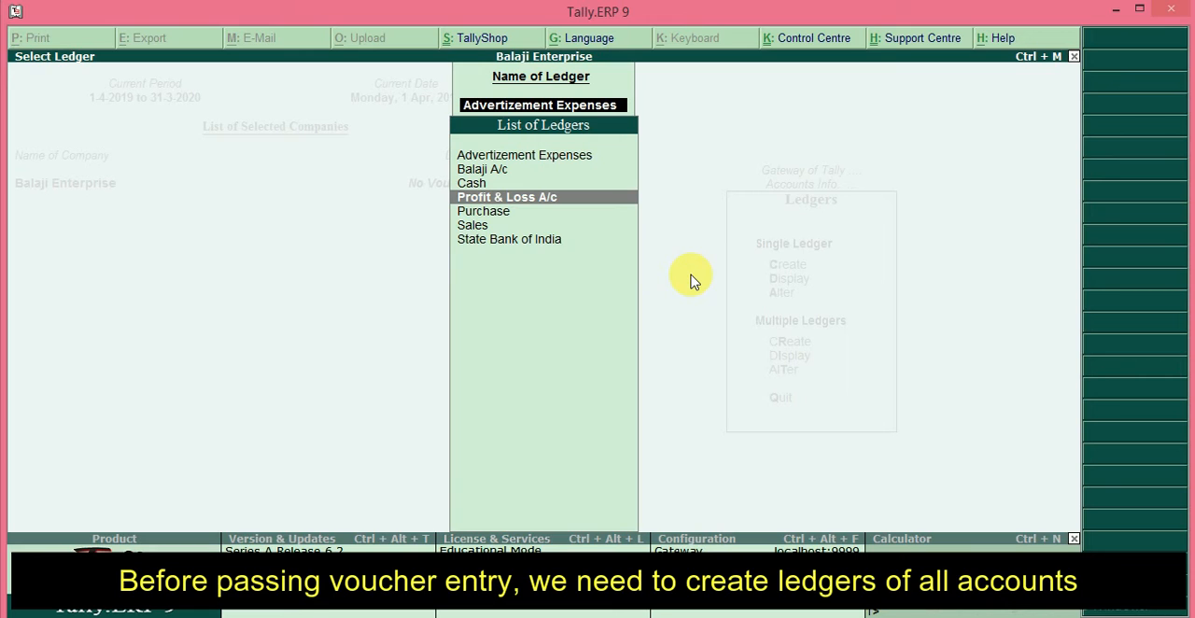
{"action": "key", "text": "Down"}
{"action": "key", "text": "Down"}
{"action": "key", "text": "Down"}
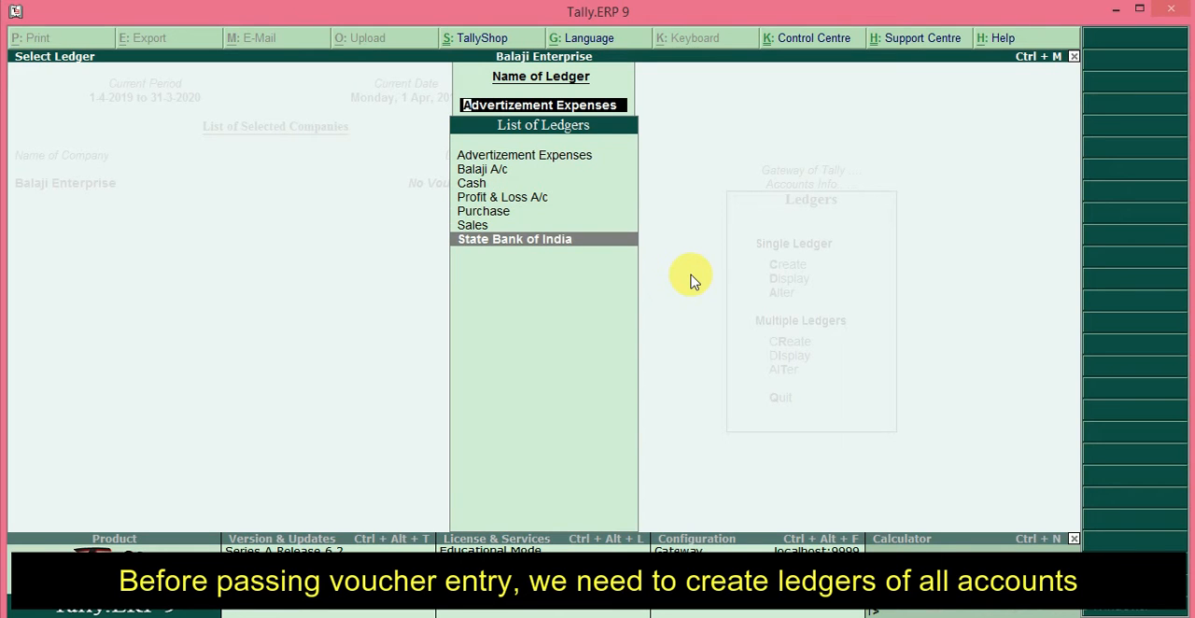
{"action": "key", "text": "Up"}
{"action": "key", "text": "Up"}
{"action": "key", "text": "Up"}
{"action": "key", "text": "Up"}
{"action": "key", "text": "Up"}
{"action": "key", "text": "Up"}
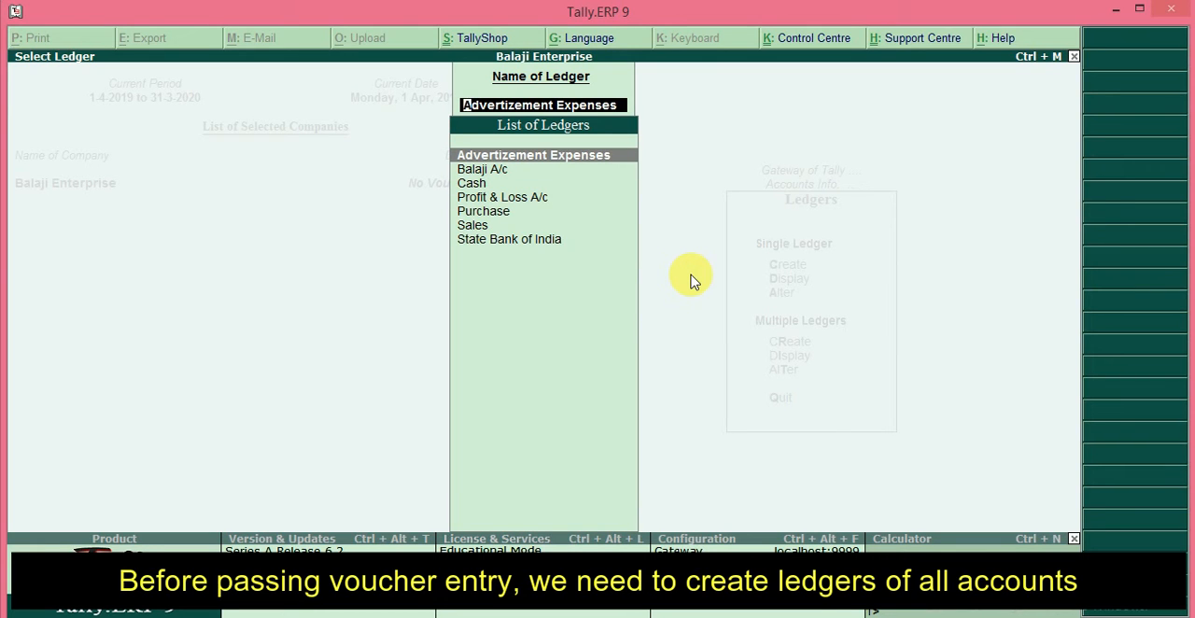
{"action": "key", "text": "Escape"}
{"action": "key", "text": "Escape"}
{"action": "key", "text": "Escape"}
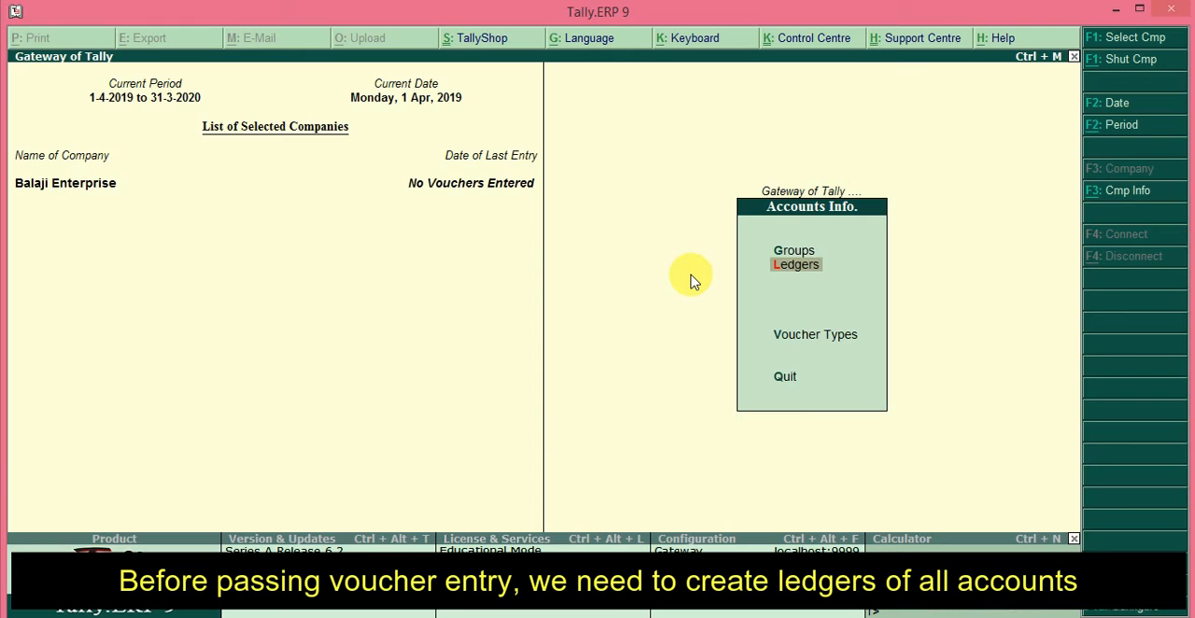
{"action": "key", "text": "Escape"}
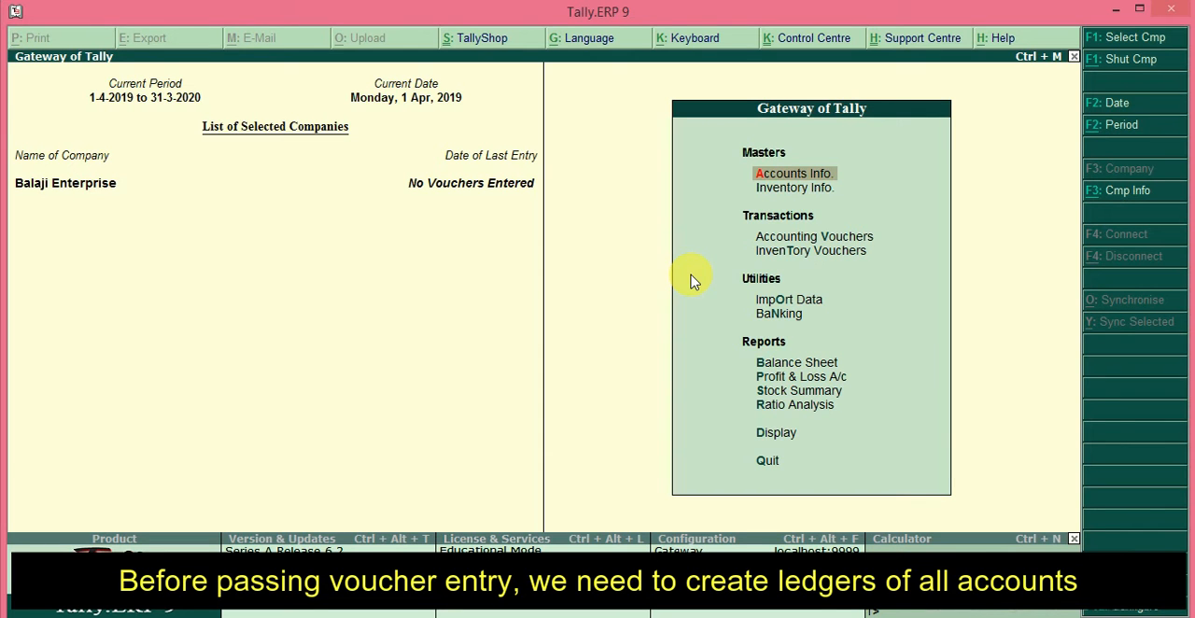
Step: Start a receipt voucher under Accounting Vouchers and credit Balaji A/c with 100000
{"action": "key", "text": "Down"}
{"action": "key", "text": "Down"}
{"action": "key", "text": "Return"}
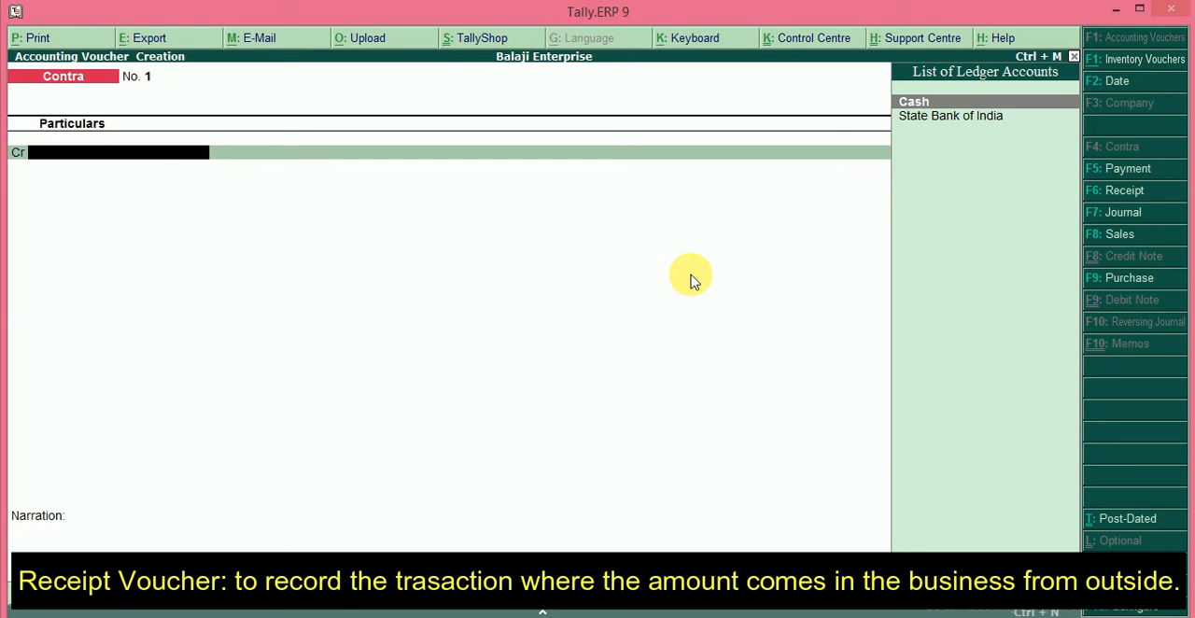
{"action": "key", "text": "F6"}
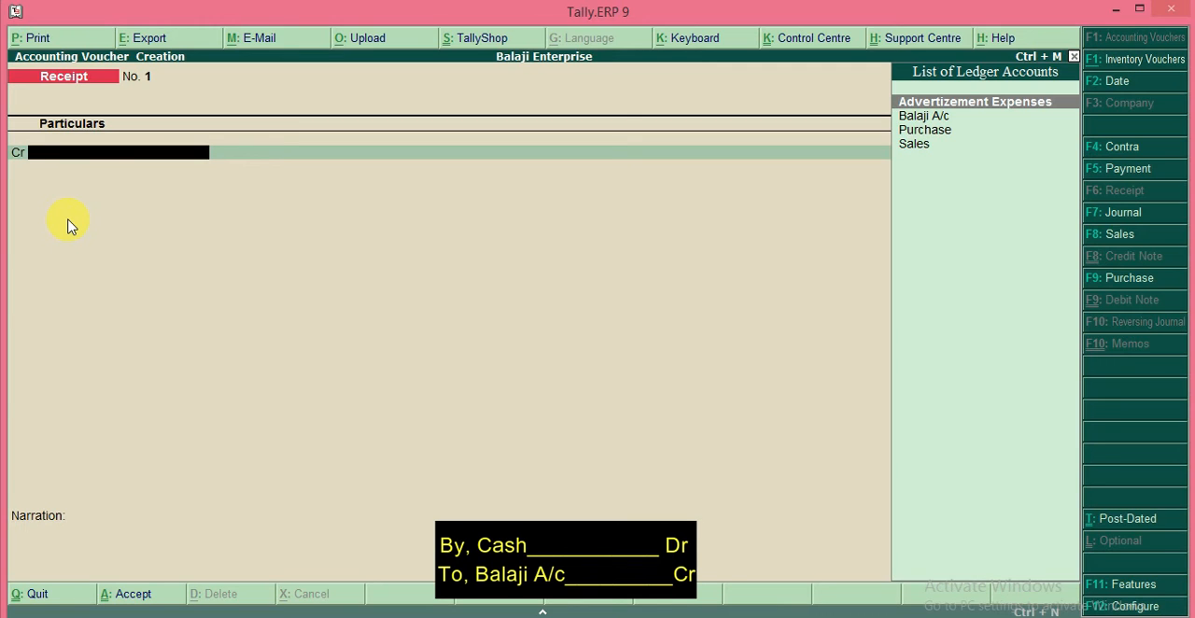
{"action": "key", "text": "Down"}
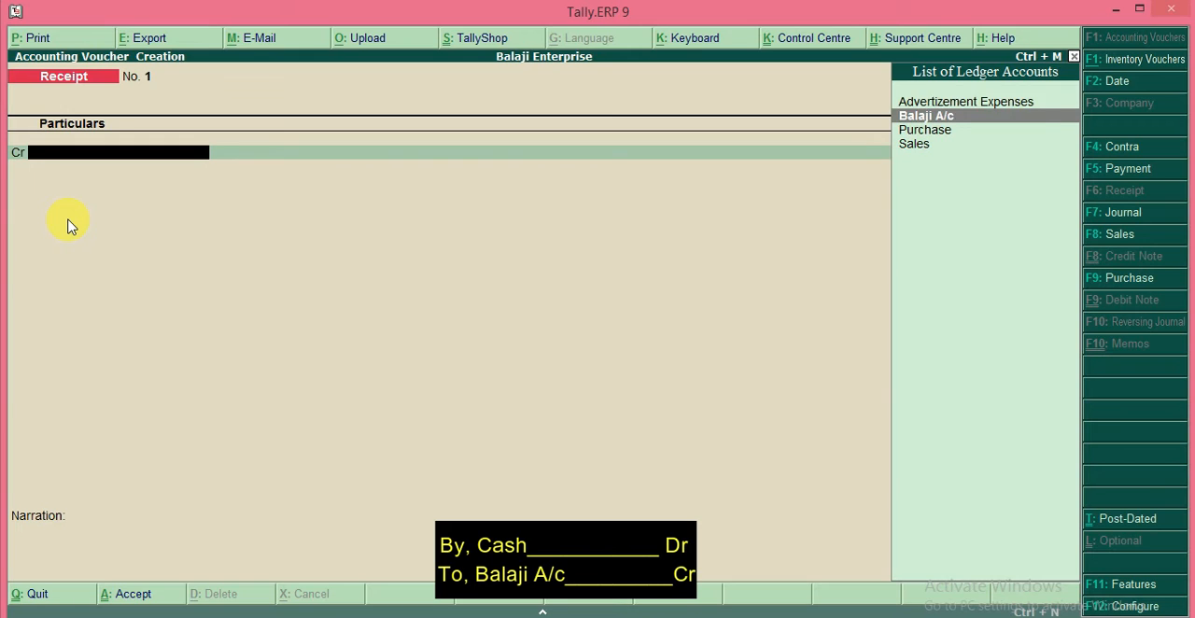
{"action": "key", "text": "Return"}
{"action": "type", "text": "10000"}
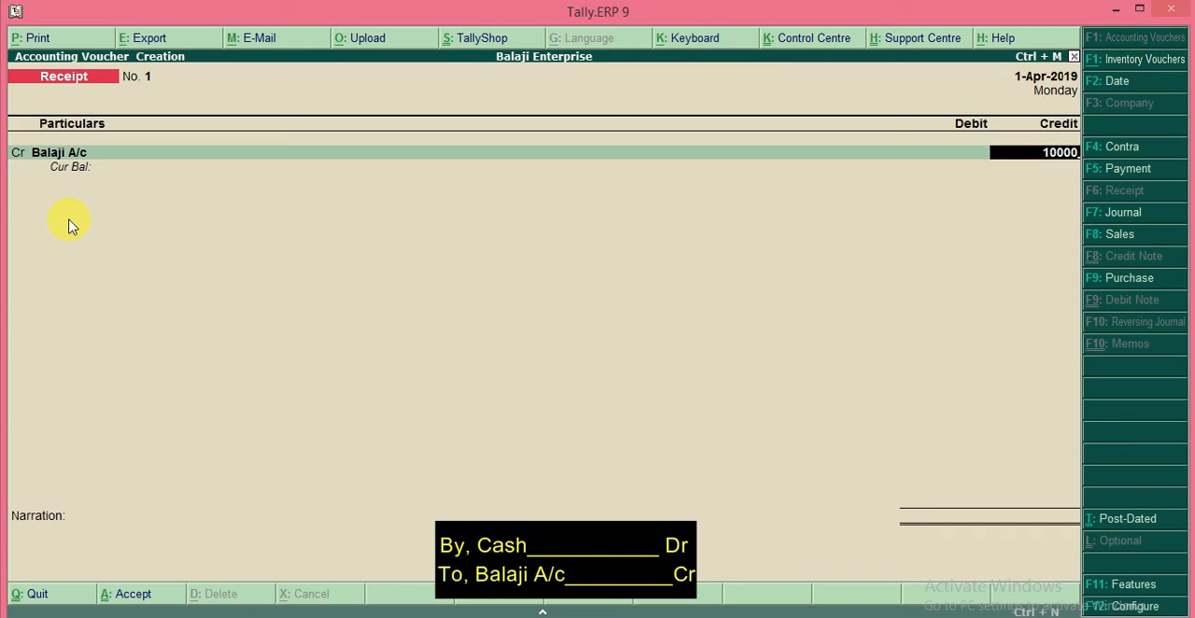
{"action": "type", "text": "0"}
{"action": "key", "text": "Return"}
{"action": "key", "text": "Return"}
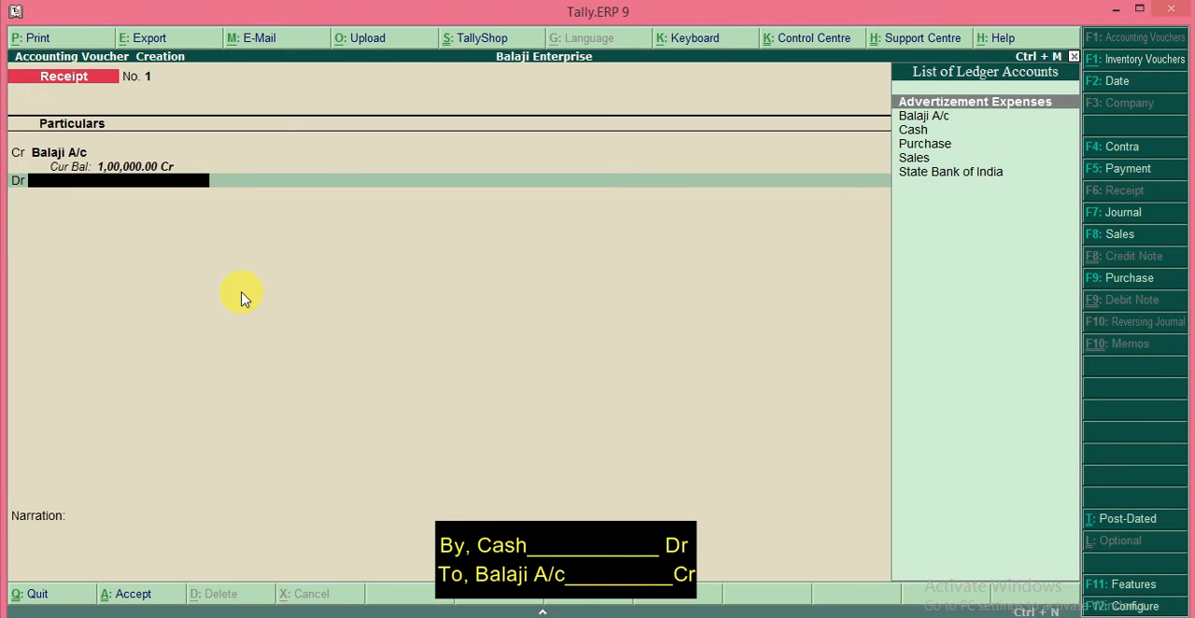
Step: Debit the Cash ledger with 1,00,000 in the receipt voucher
{"action": "key", "text": "Down"}
{"action": "key", "text": "Down"}
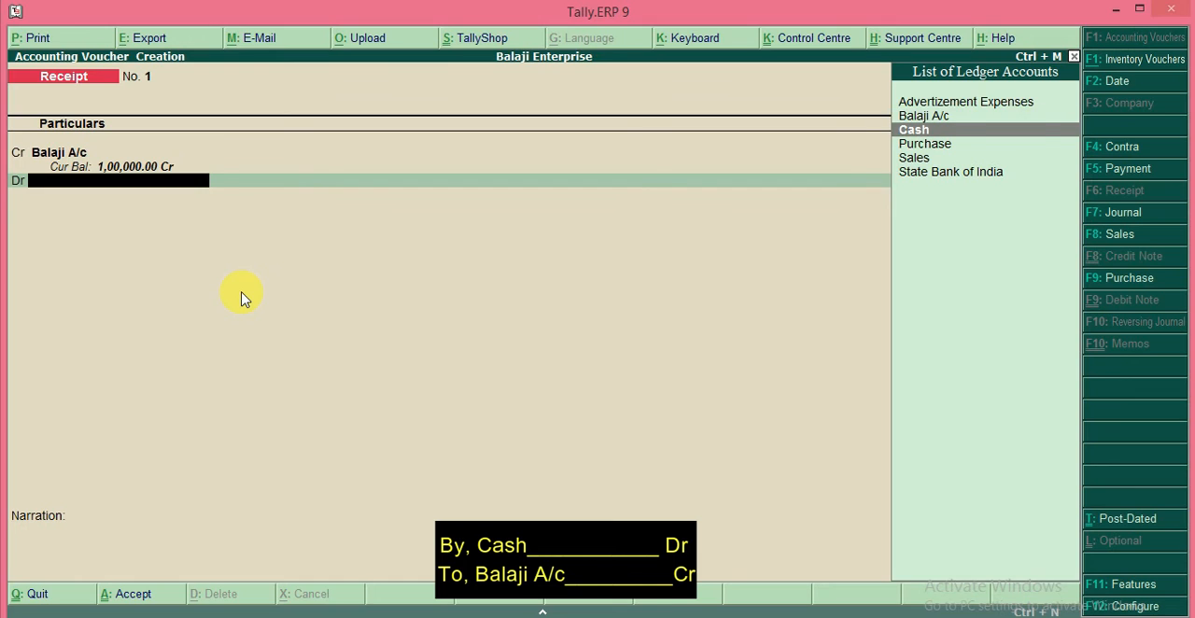
{"action": "key", "text": "Return"}
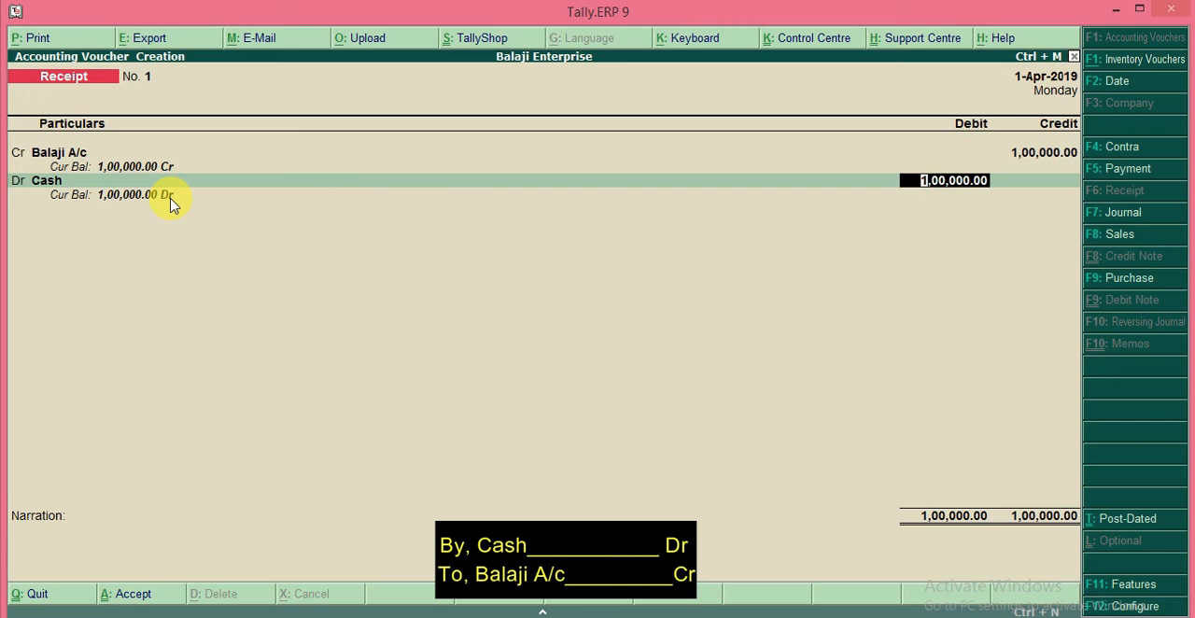
{"action": "key", "text": "Return"}
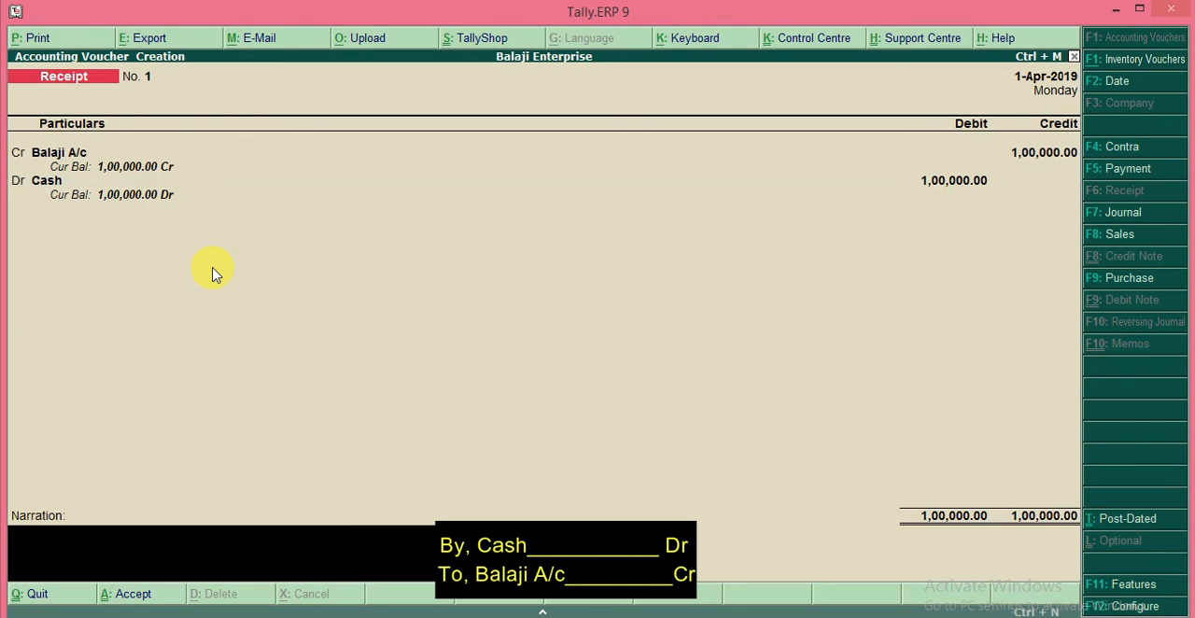
Step: Enter the narration "being invested cash 100000/-" and save the receipt voucher
{"action": "type", "text": "being invested c"}
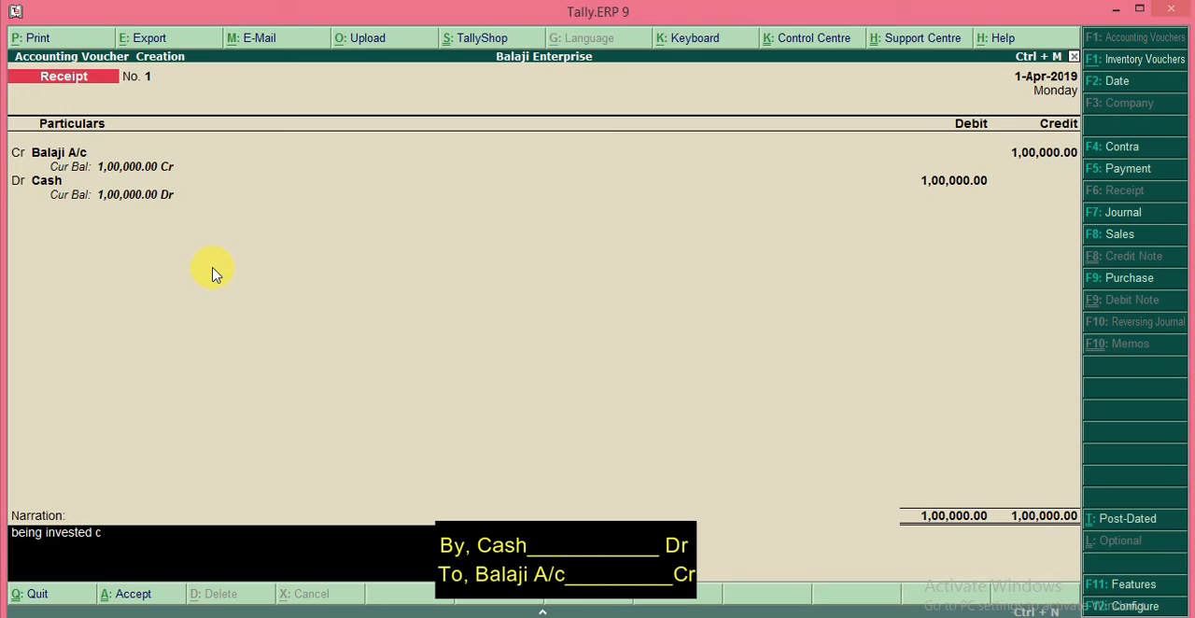
{"action": "type", "text": "ash 100000/-"}
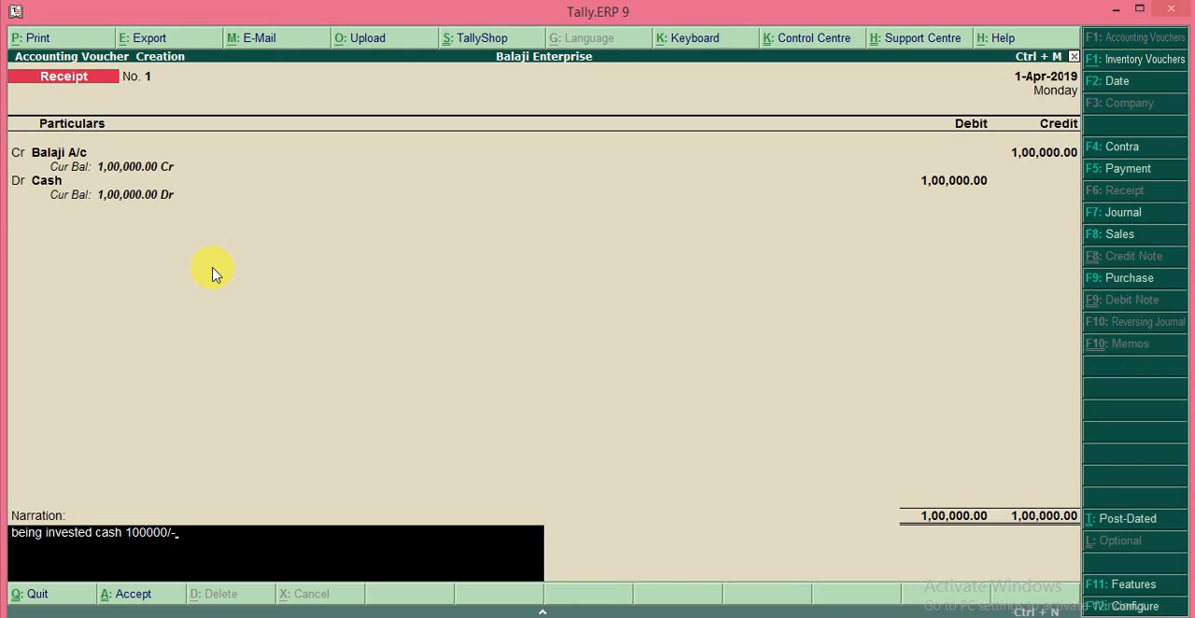
{"action": "key", "text": "Return"}
{"action": "key", "text": "Return"}
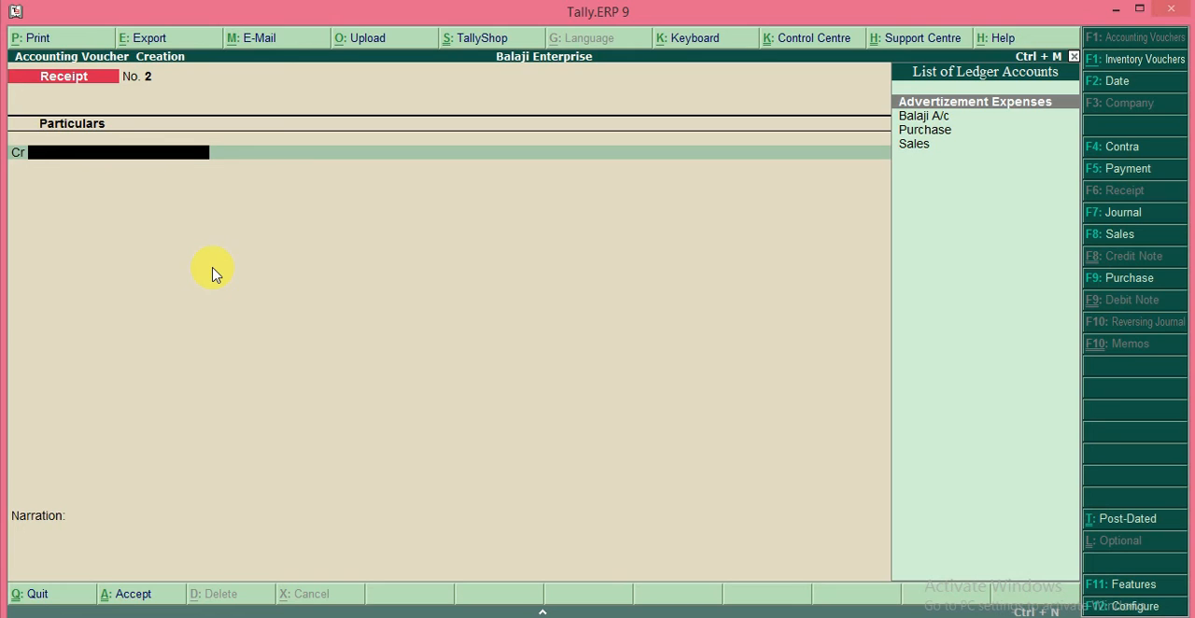
Step: Start a contra voucher and credit the Cash ledger with 50000
{"action": "key", "text": "F4"}
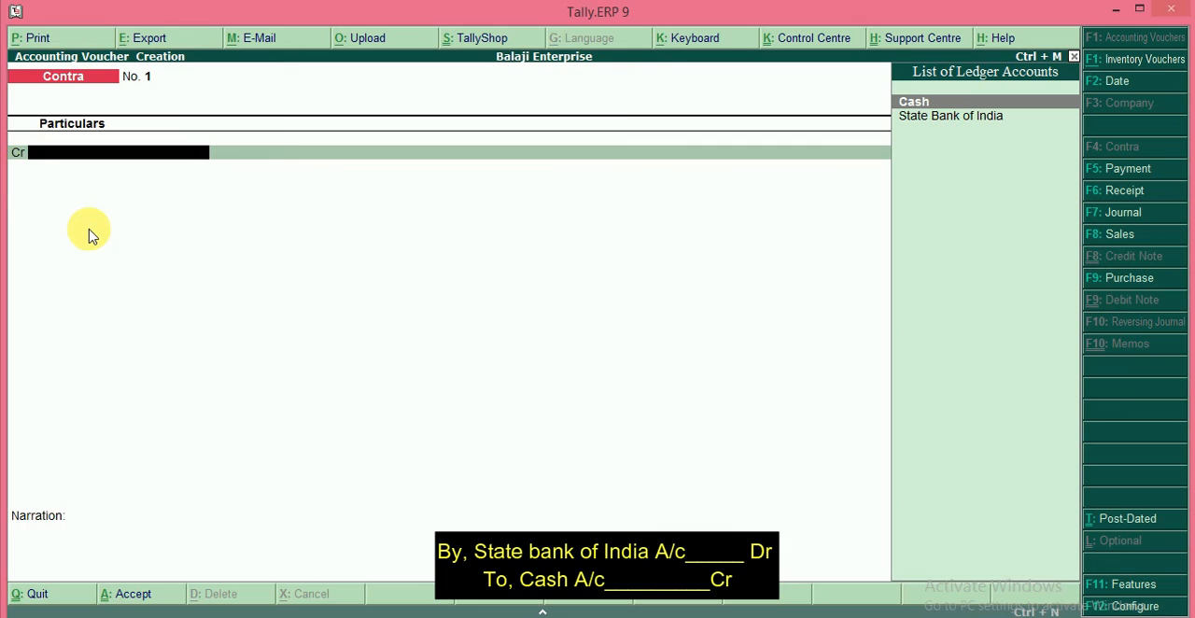
{"action": "key", "text": "Return"}
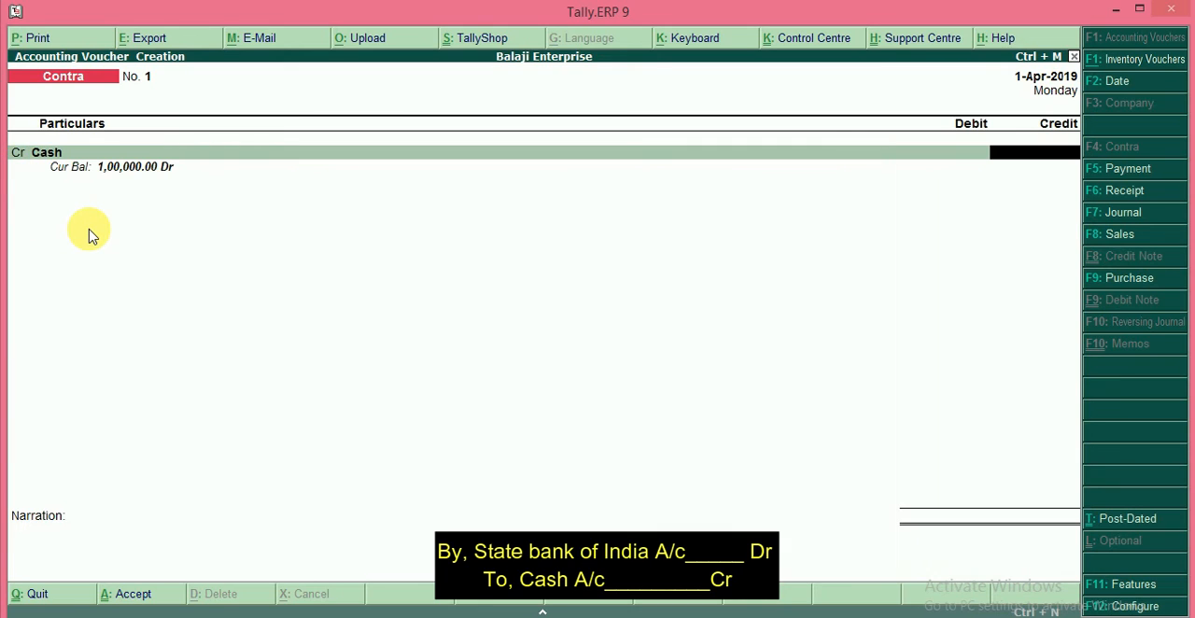
{"action": "type", "text": "50000"}
{"action": "key", "text": "Return"}
{"action": "key", "text": "Return"}
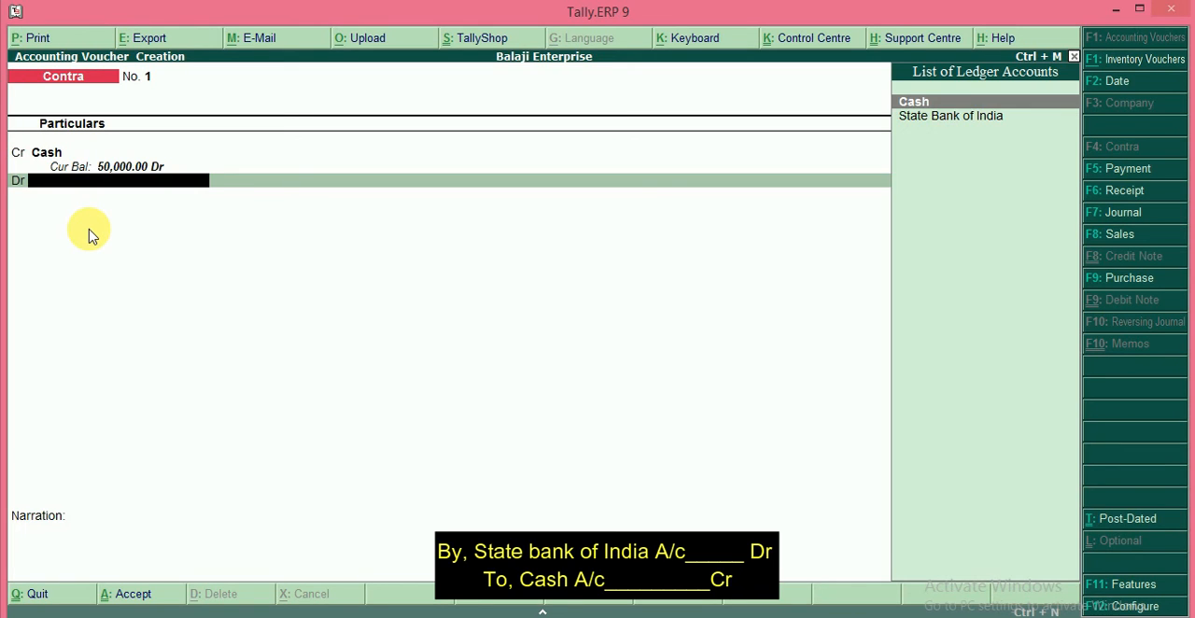
Step: Debit the State Bank of India ledger with 50,000 in the contra voucher
{"action": "key", "text": "Down"}
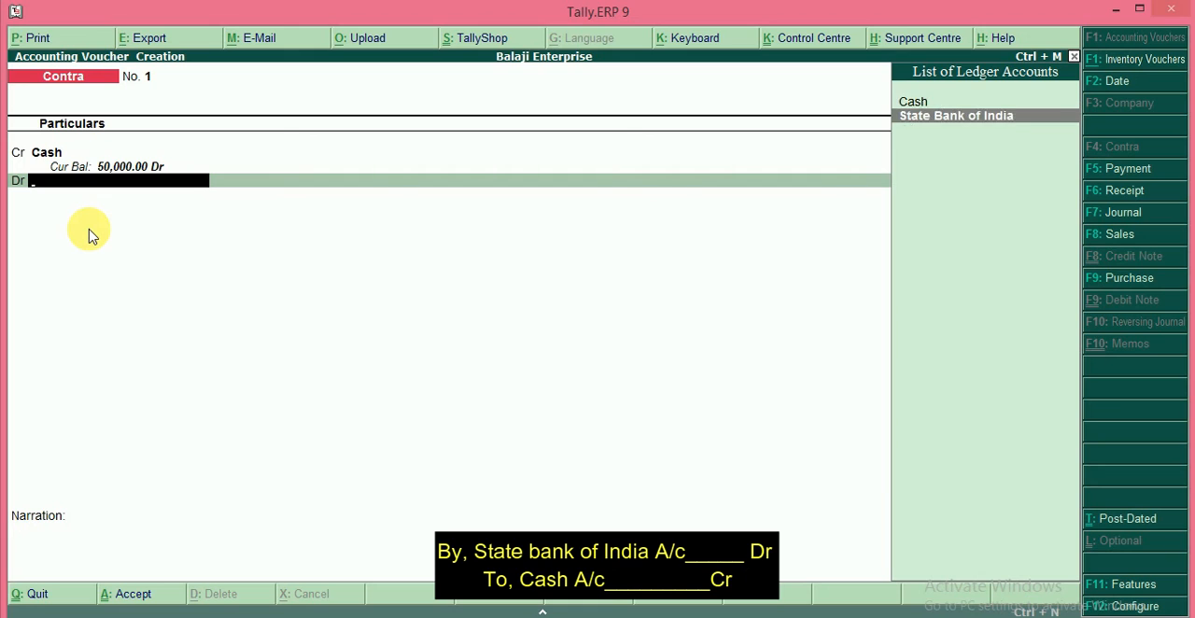
{"action": "key", "text": "Return"}
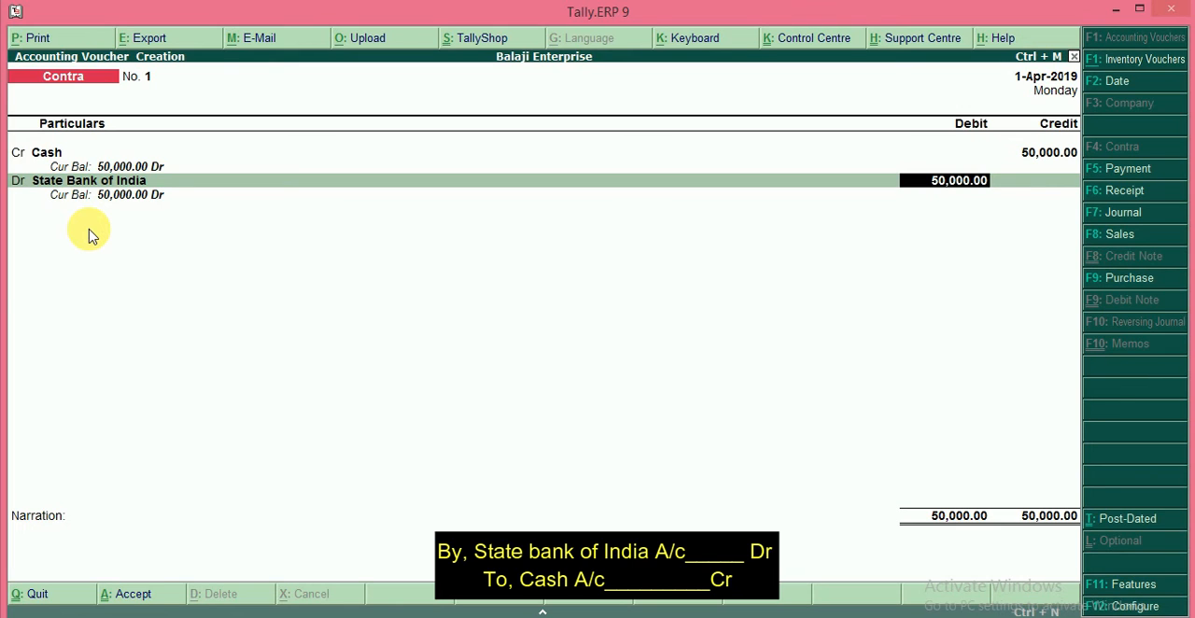
{"action": "key", "text": "Return"}
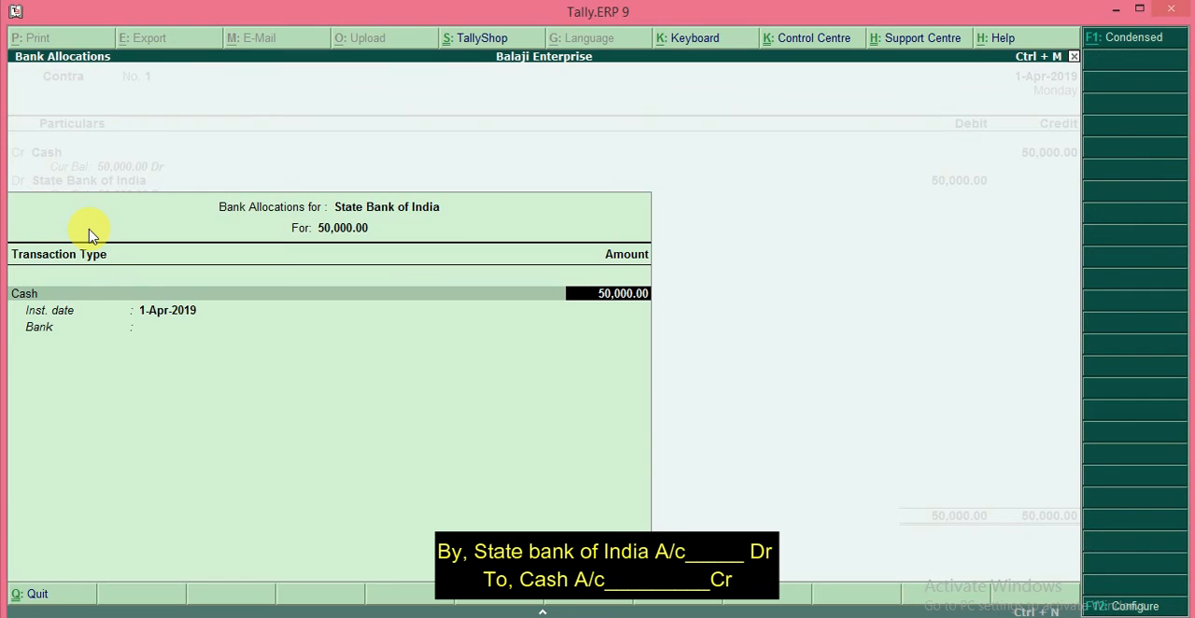
Step: Accept the cash bank allocation of 50,000 for State Bank of India, leaving the cash denominations blank
{"action": "key", "text": "Return"}
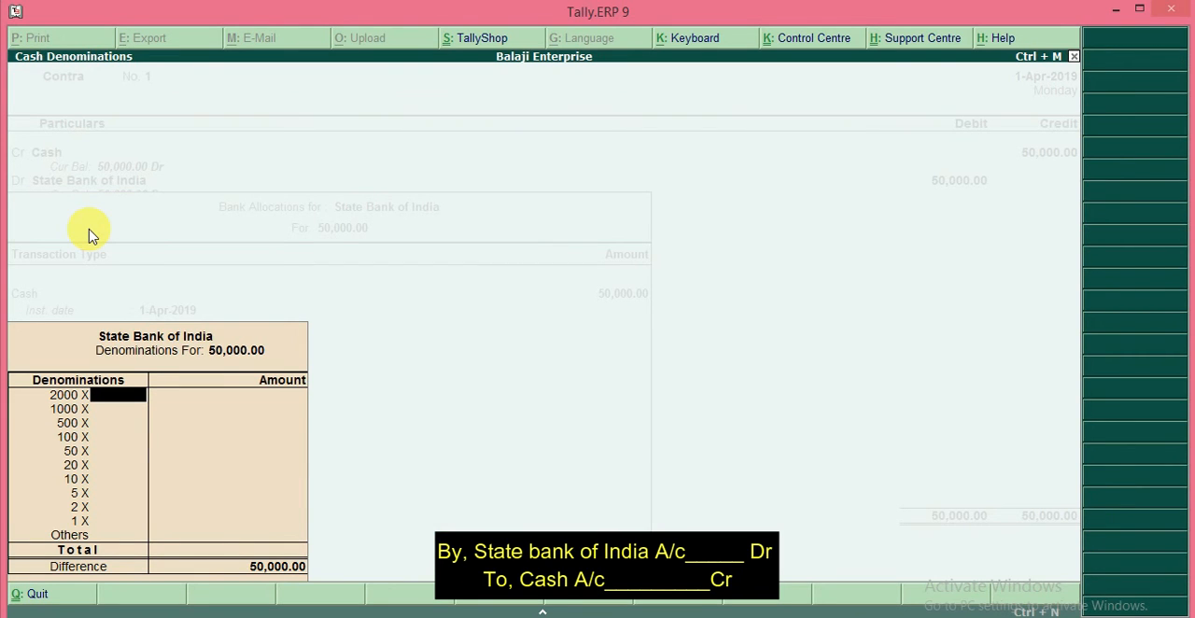
{"action": "key", "text": "Return"}
{"action": "key", "text": "Return"}
{"action": "key", "text": "Return"}
{"action": "key", "text": "Return"}
{"action": "key", "text": "Return"}
{"action": "key", "text": "Return"}
{"action": "key", "text": "Return"}
{"action": "key", "text": "Return"}
{"action": "key", "text": "Return"}
{"action": "key", "text": "Return"}
{"action": "key", "text": "Return"}
{"action": "key", "text": "Return"}
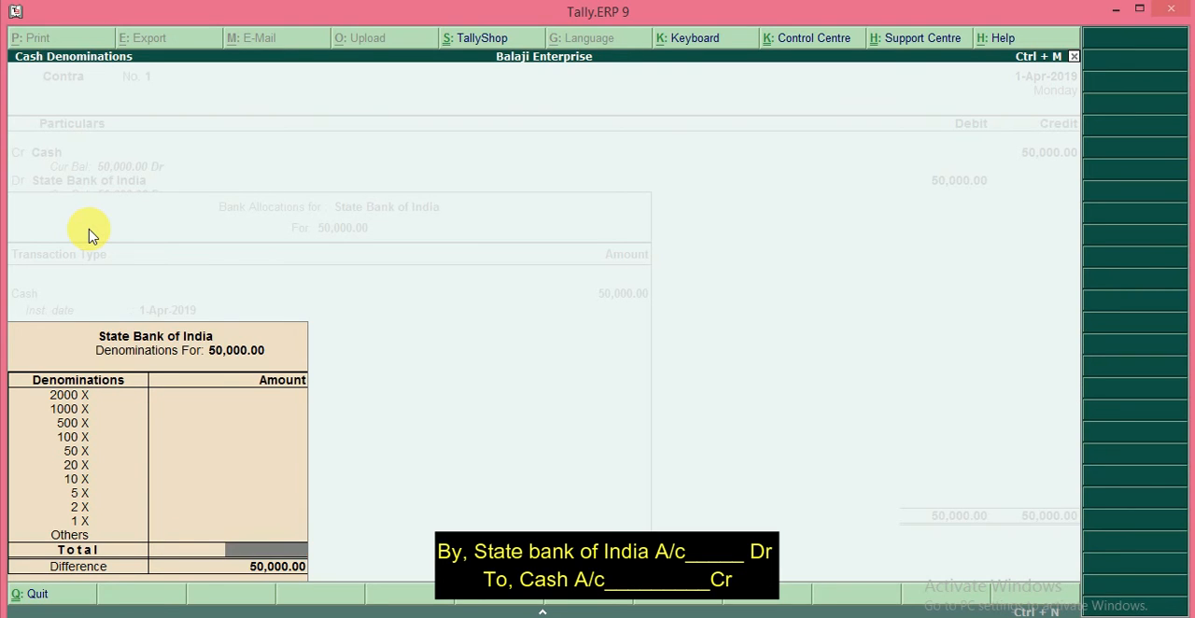
{"action": "key", "text": "Return"}
{"action": "key", "text": "Return"}
Step: Enter the narration "being cash 50k deposited" and save the contra voucher
{"action": "type", "text": "being cash 50"}
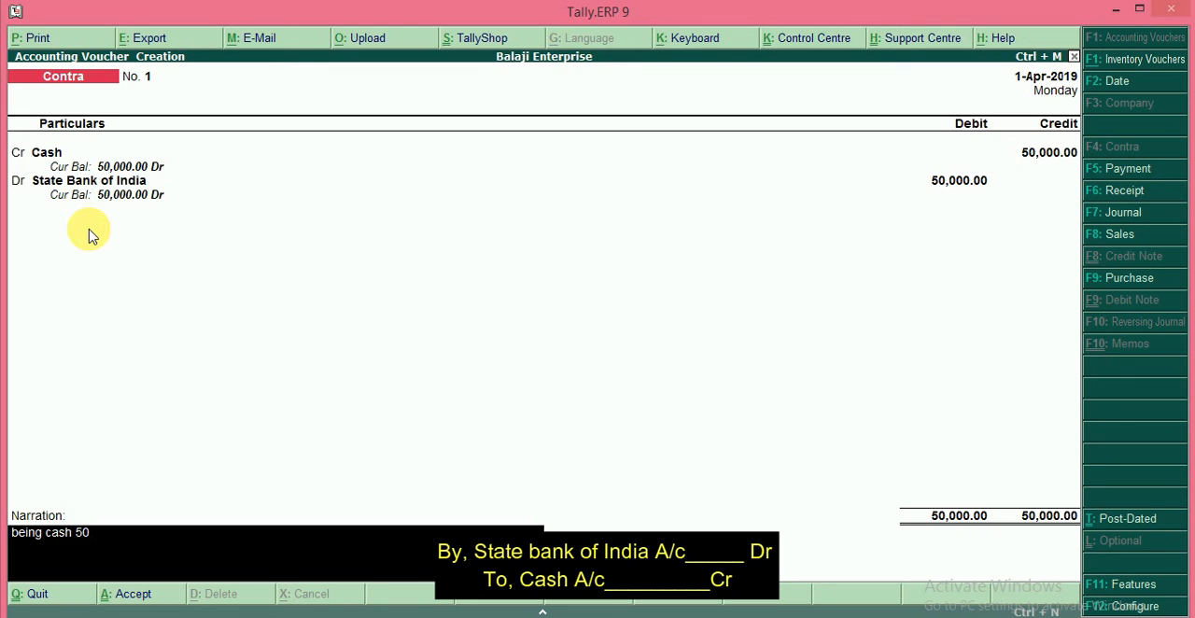
{"action": "type", "text": "k"}
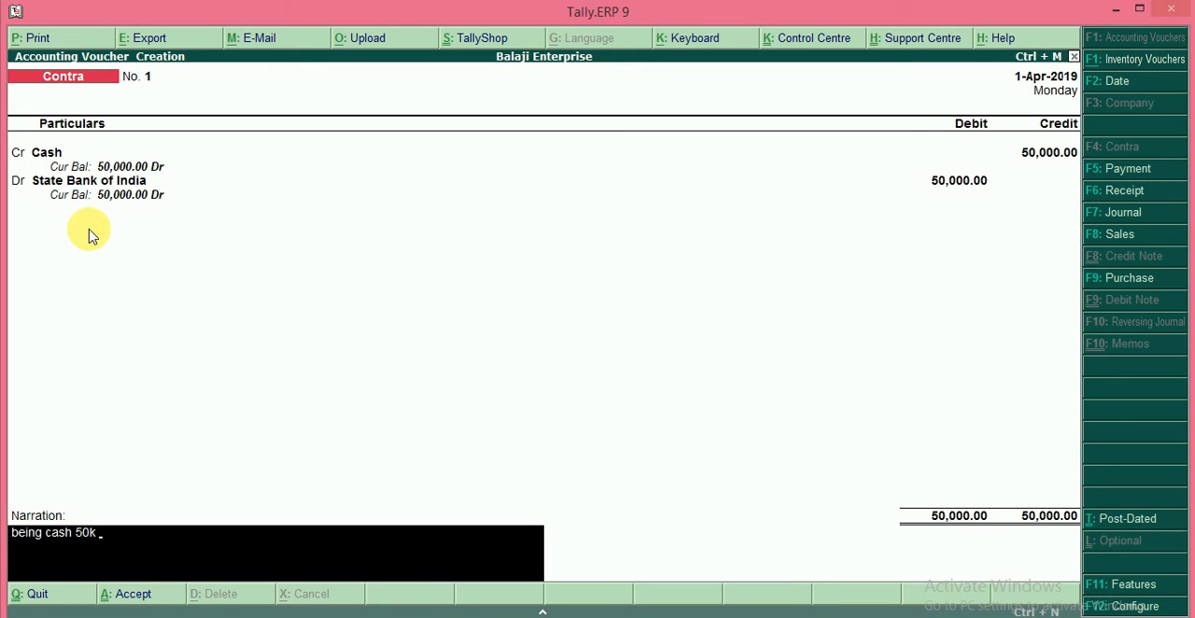
{"action": "type", "text": " deposited"}
{"action": "key", "text": "Return"}
{"action": "key", "text": "Return"}
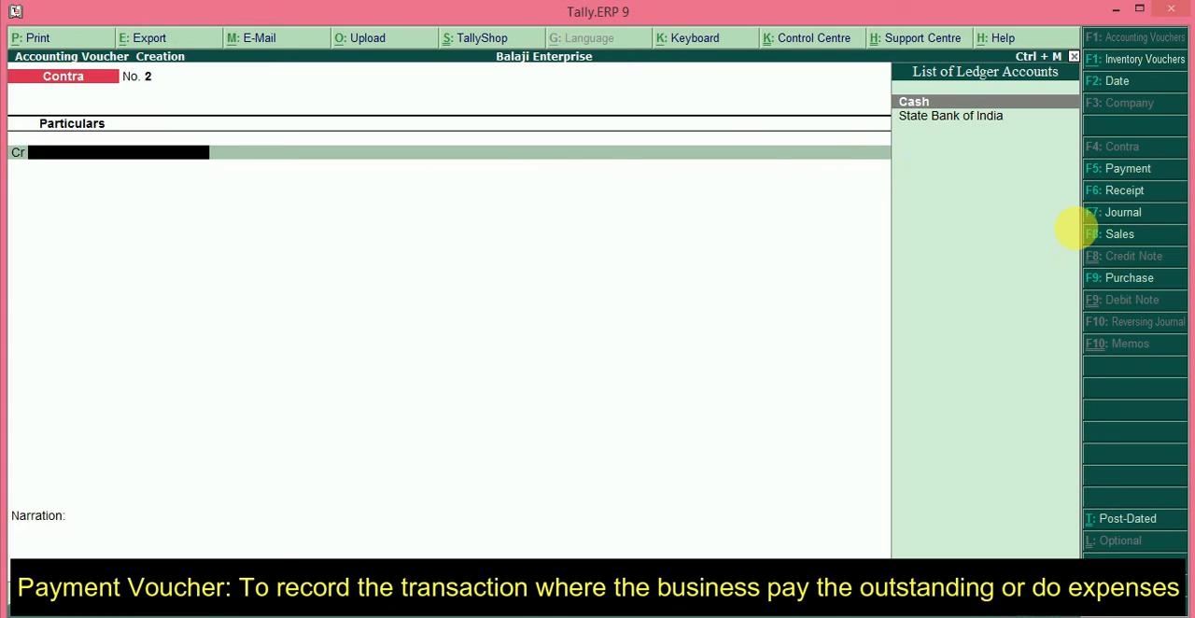
Step: Start a payment voucher and debit the Advertizement Expenses ledger with 10000
{"action": "left_click", "coordinate": [1112, 171]}
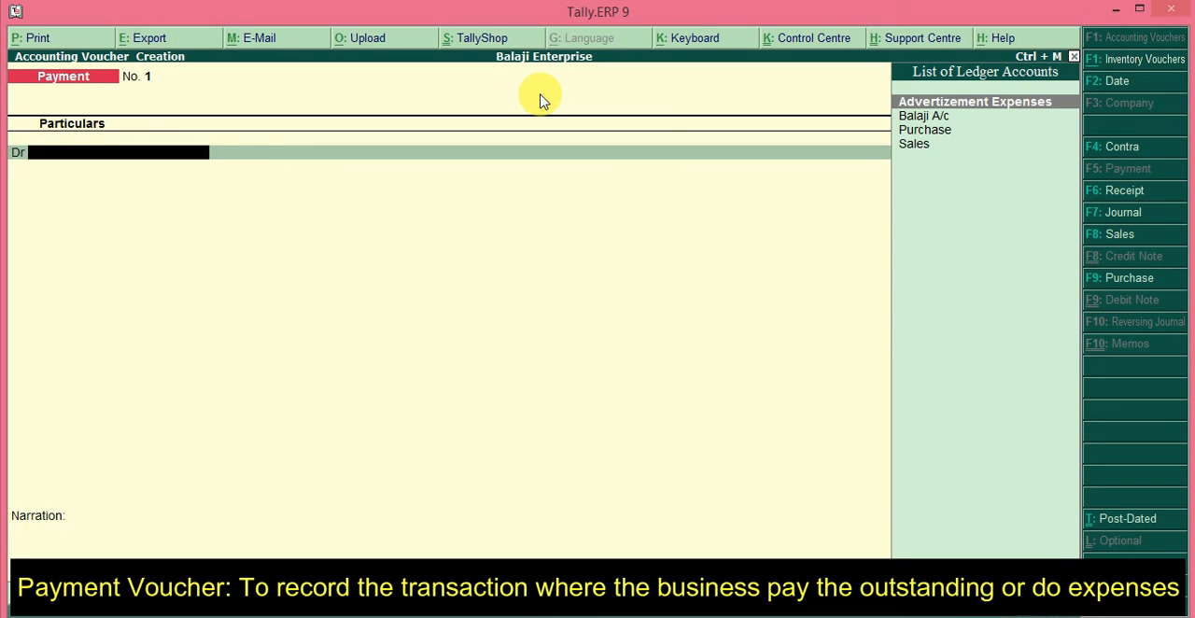
{"action": "key", "text": "Return"}
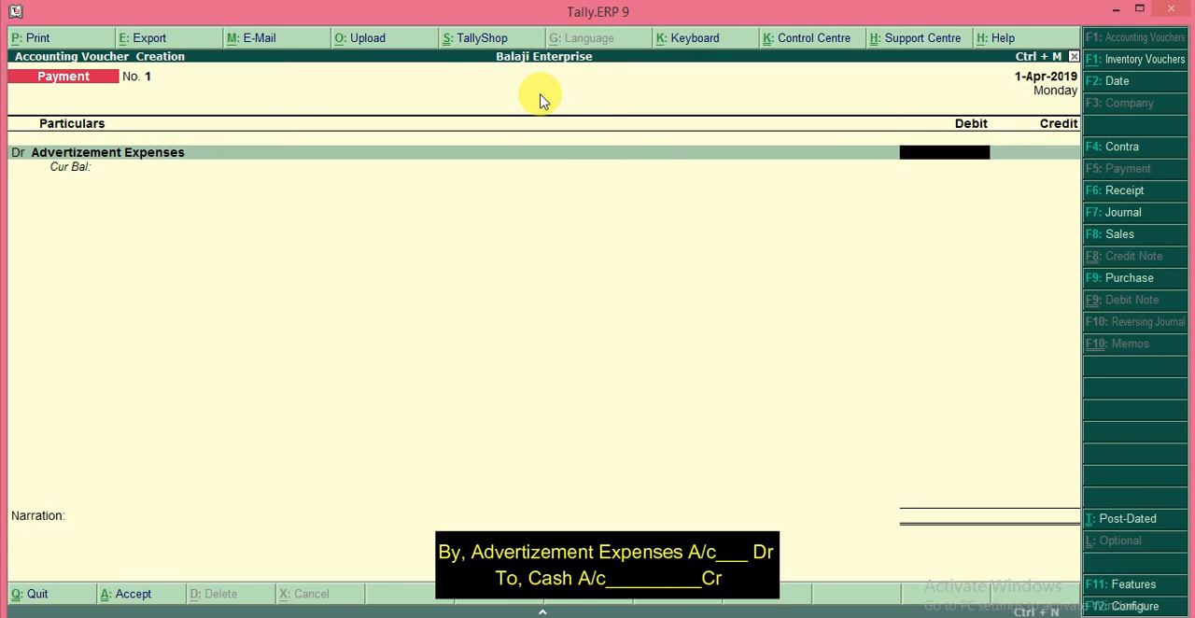
{"action": "type", "text": "10000"}
{"action": "key", "text": "Return"}
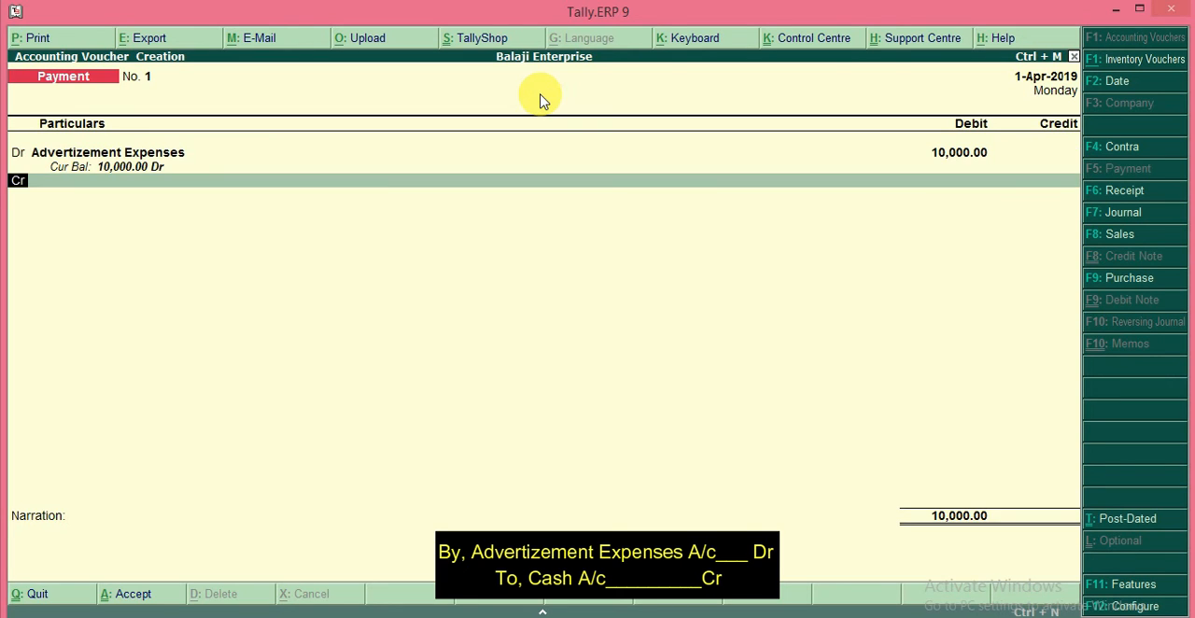
Step: Credit the Cash ledger with 10,000 in the payment voucher
{"action": "key", "text": "Return"}
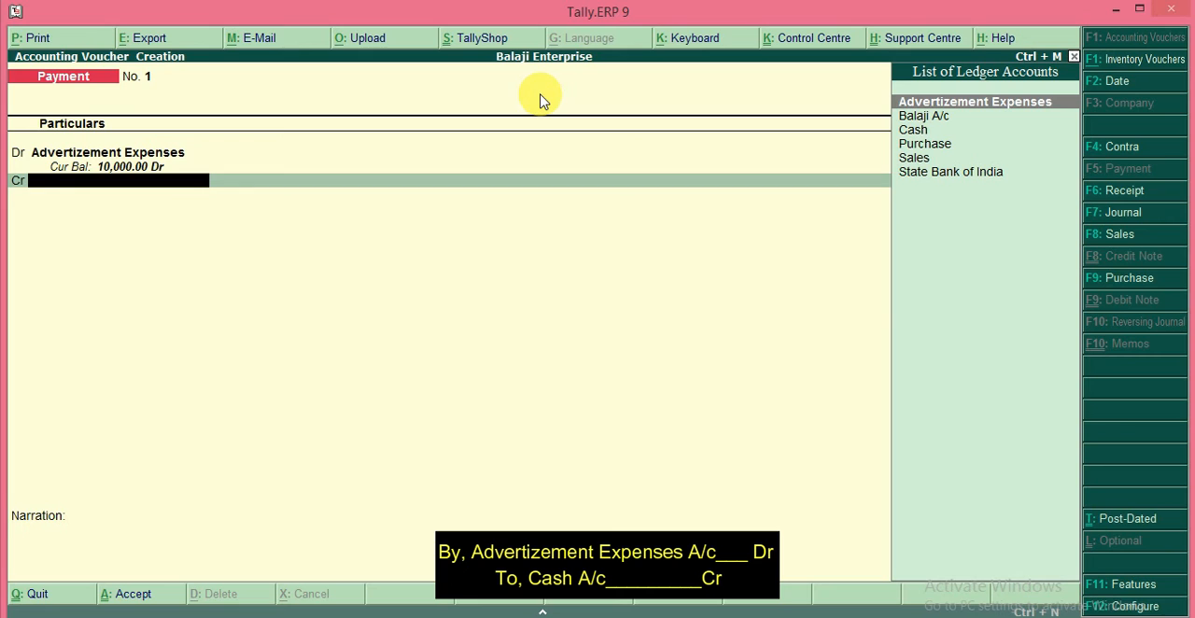
{"action": "key", "text": "Down"}
{"action": "key", "text": "Down"}
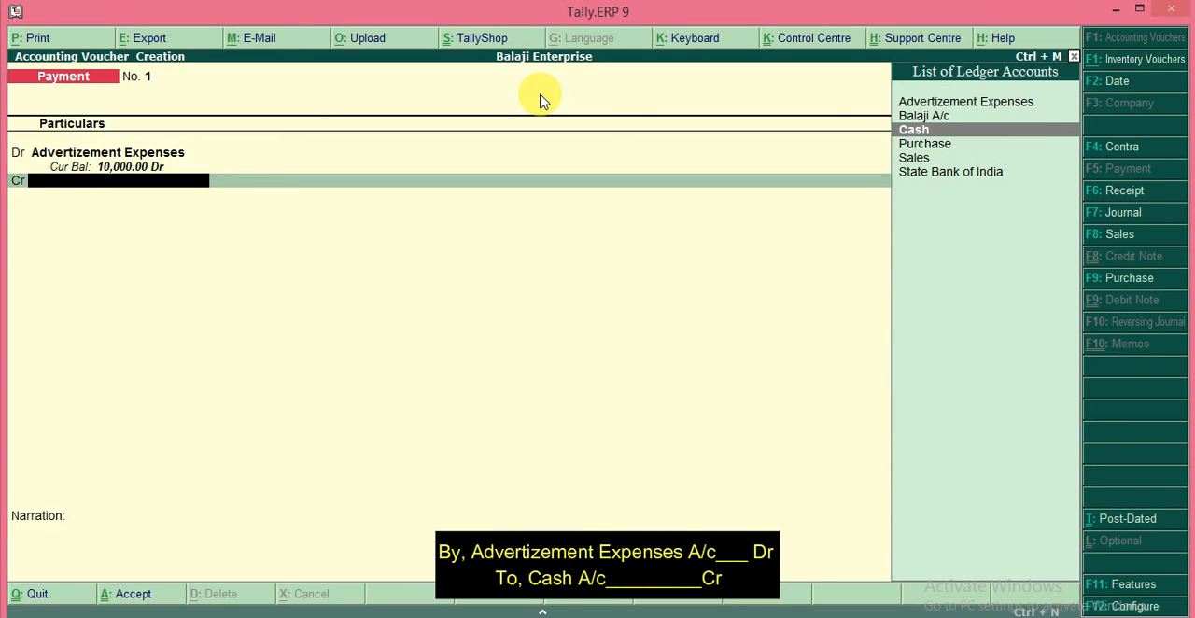
{"action": "key", "text": "Return"}
{"action": "key", "text": "Return"}
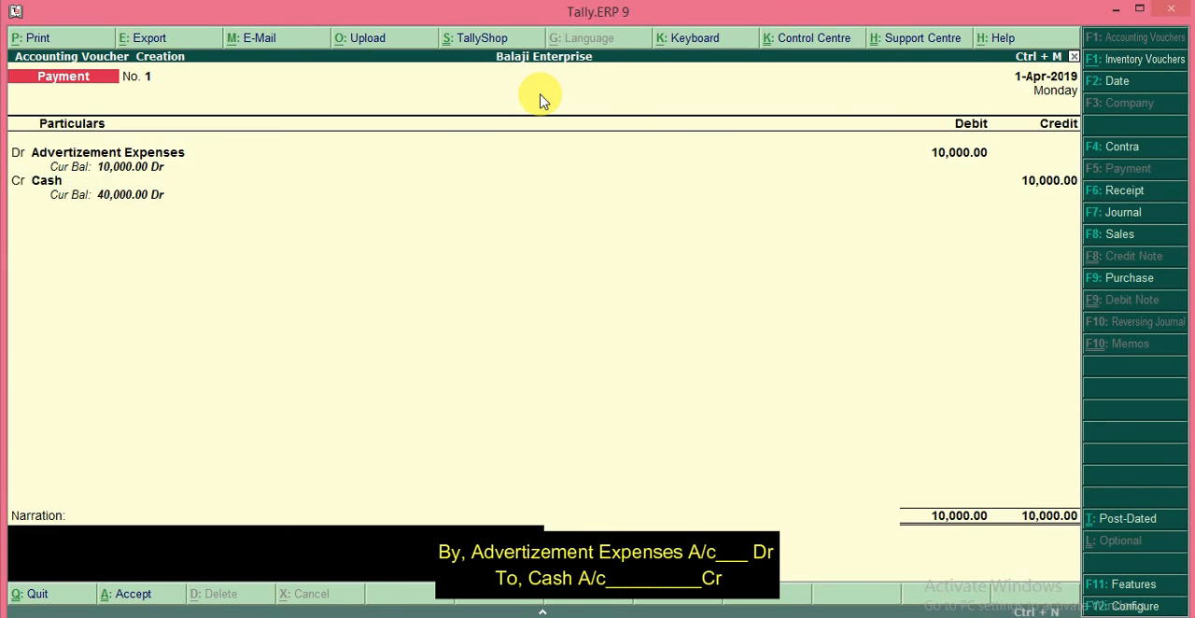
Step: Enter the narration "being paid cash 10000 advertisement" and save the payment voucher
{"action": "type", "text": "being paid adve"}
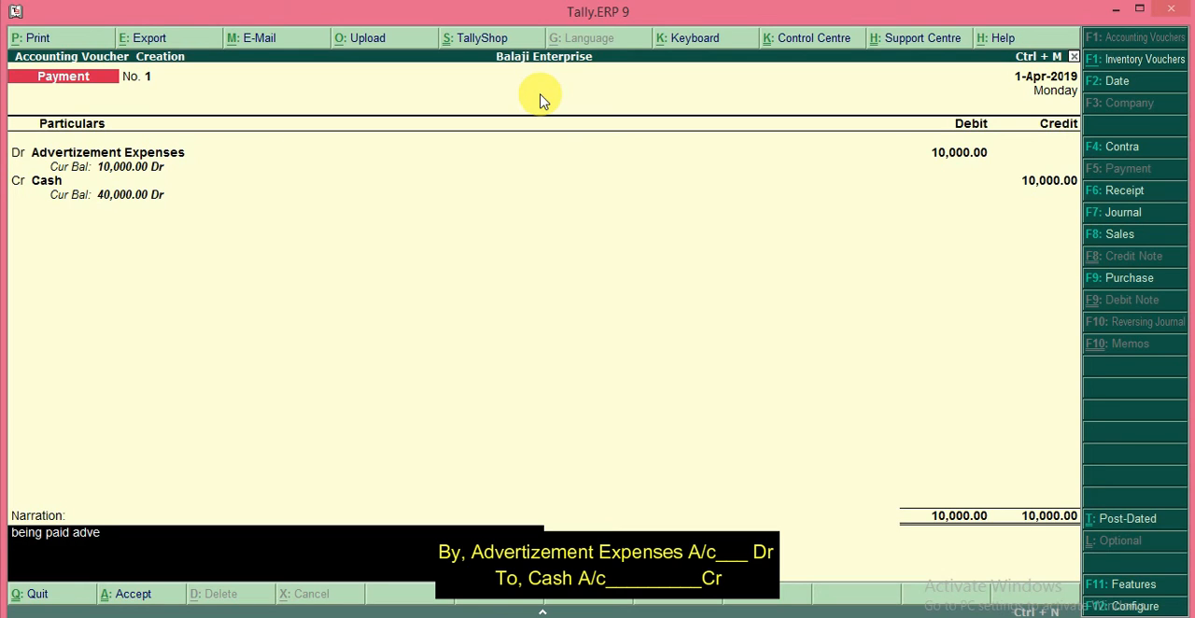
{"action": "type", "text": "rtisemen"}
{"action": "type", "text": "cash "}
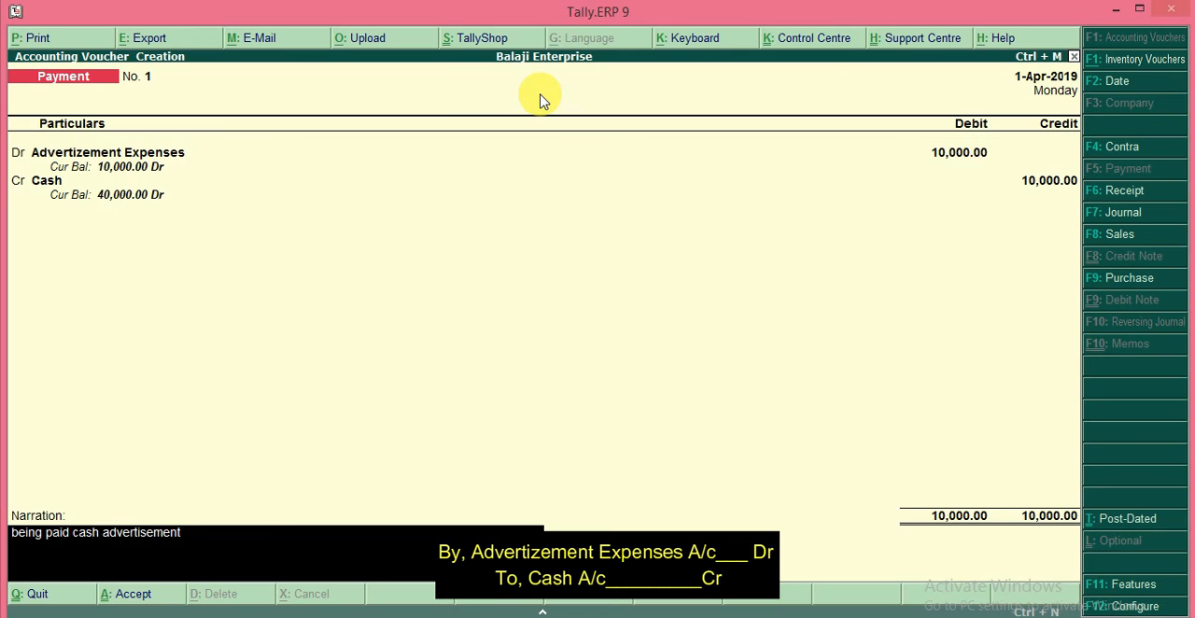
{"action": "type", "text": "10000"}
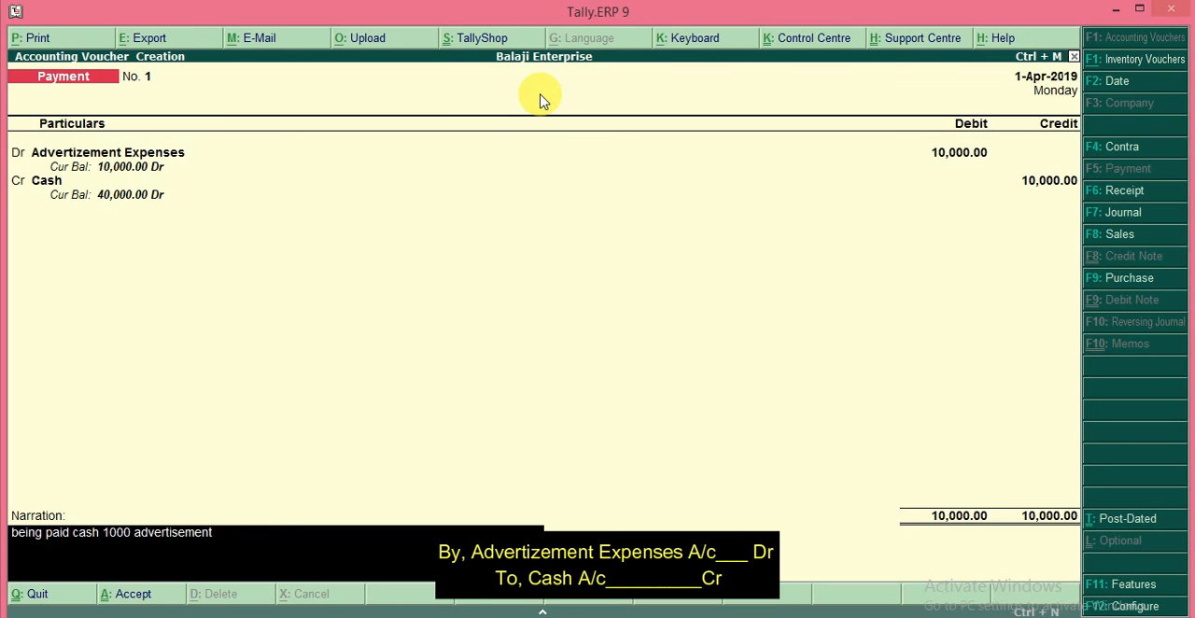
{"action": "key", "text": "Return"}
{"action": "key", "text": "Return"}
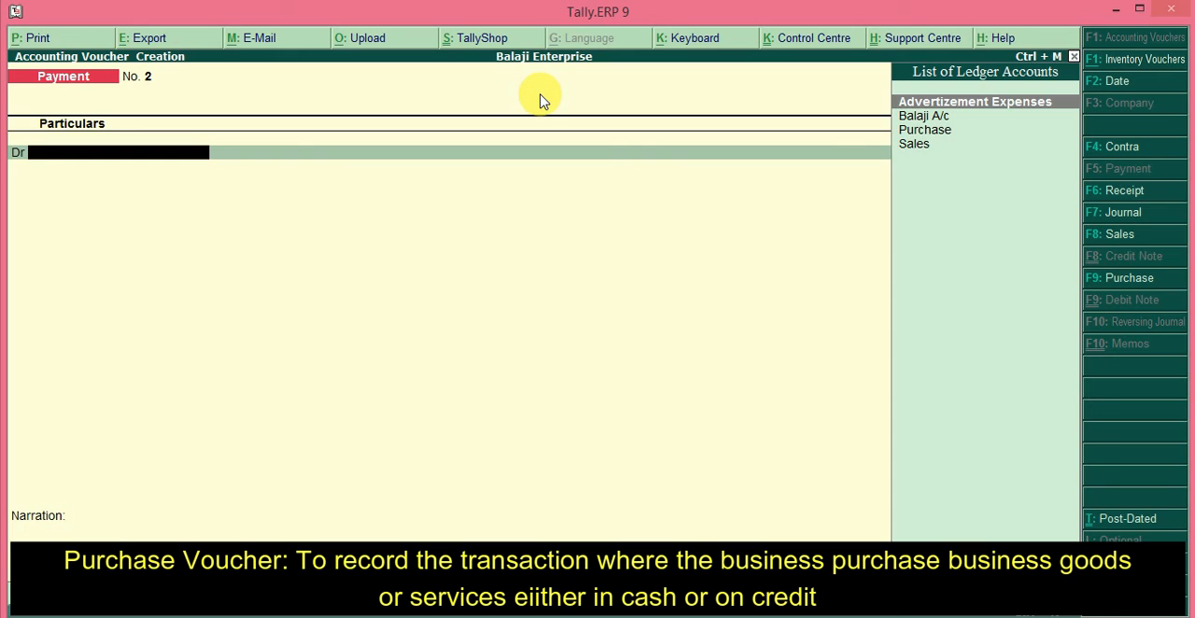
Step: Start a purchase voucher in voucher mode with supplier invoice number 123 dated 1-Apr-2019
{"action": "left_click", "coordinate": [1111, 285]}
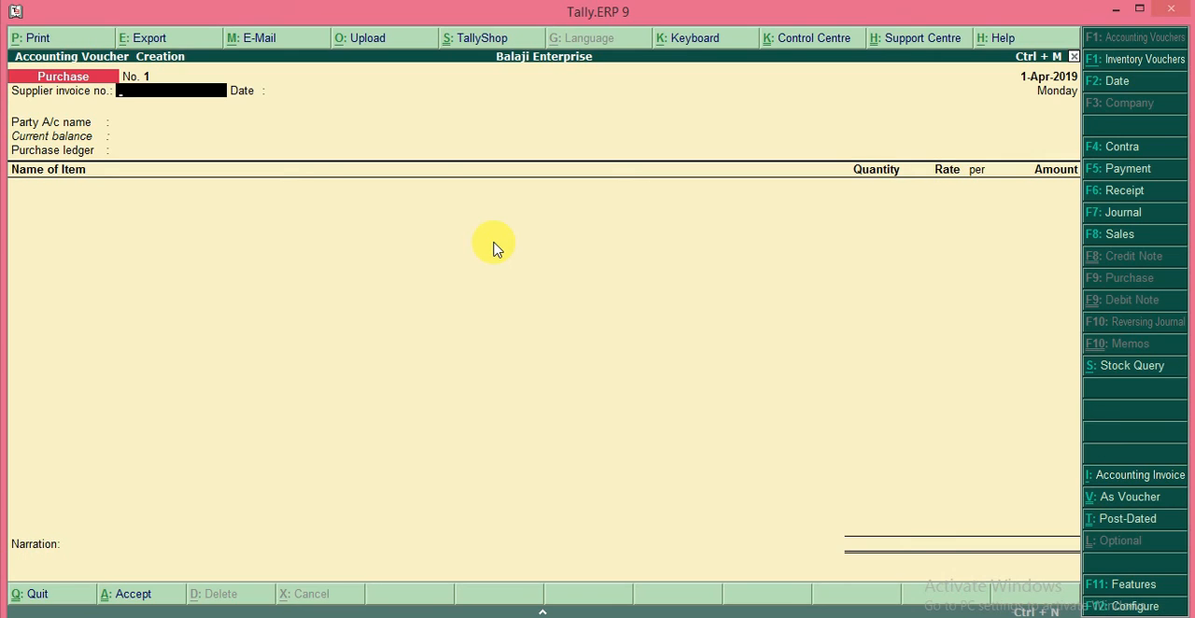
{"action": "key", "text": "ctrl+v"}
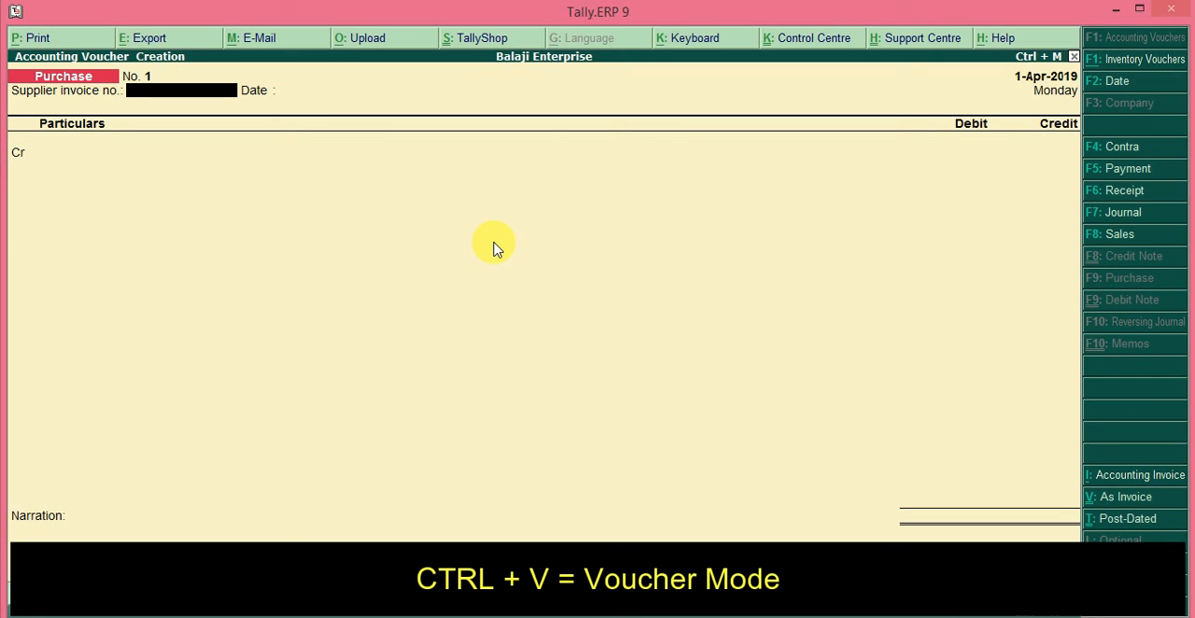
{"action": "type", "text": "123"}
{"action": "key", "text": "Return"}
{"action": "key", "text": "Return"}
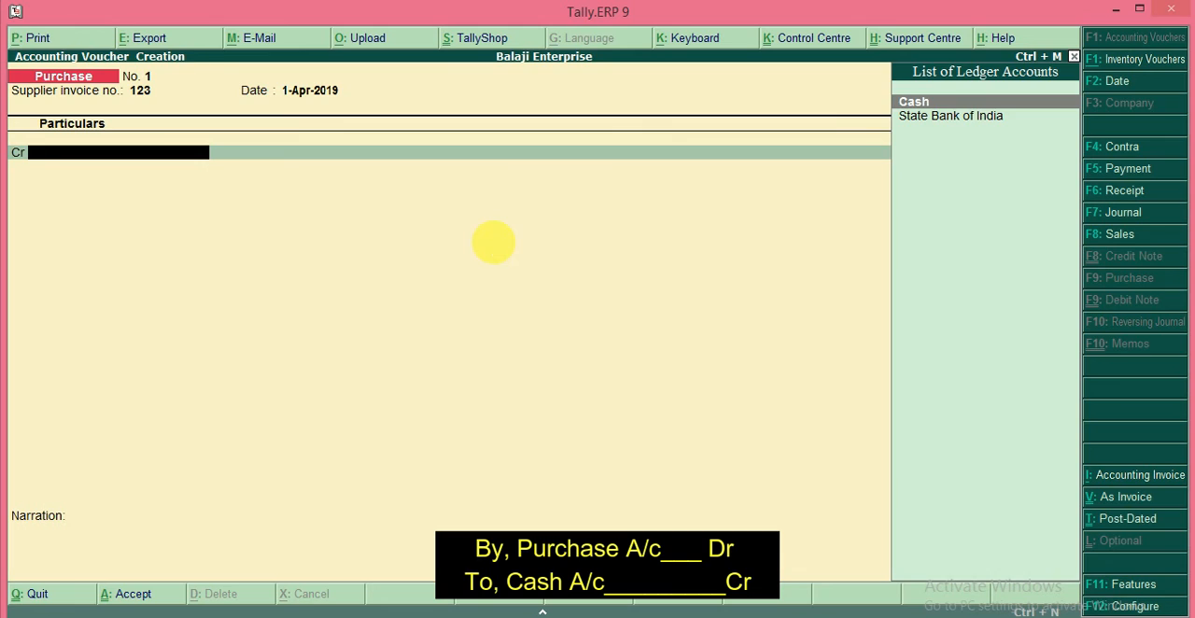
Step: Choose Cash as the purchase voucher's credit account and accept the default supplier details
{"action": "key", "text": "Return"}
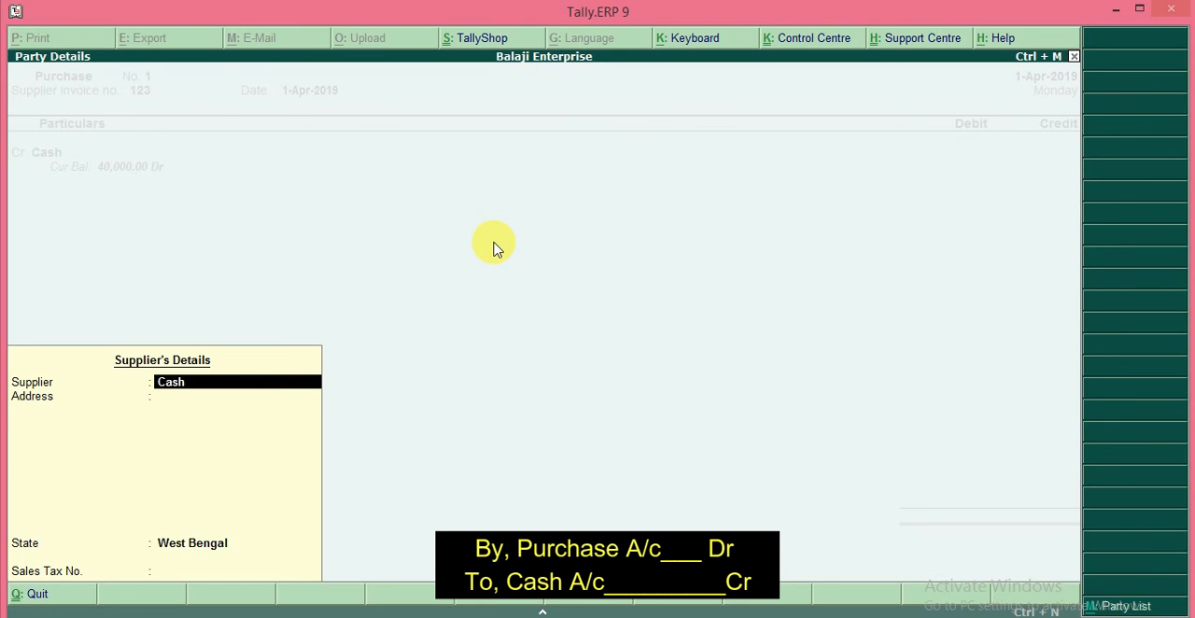
{"action": "key", "text": "Return"}
{"action": "key", "text": "Return"}
Step: Set the Cash credit amount to 25000 and debit the Purchase ledger with the same amount
{"action": "key", "text": "Return"}
{"action": "key", "text": "Return"}
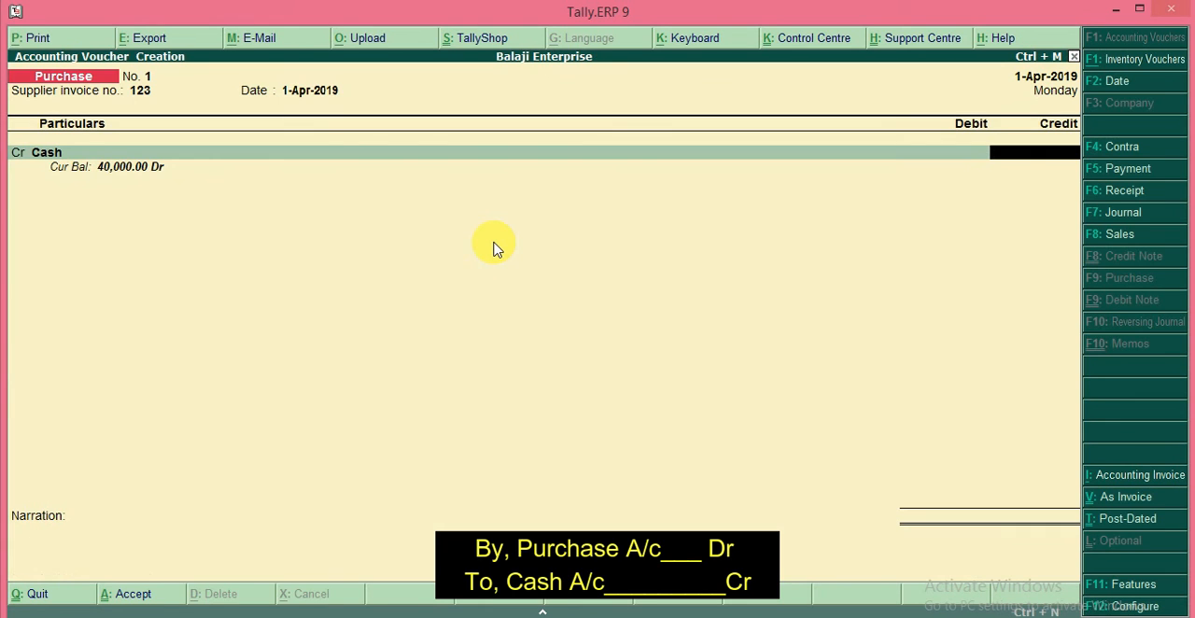
{"action": "type", "text": "25000"}
{"action": "key", "text": "Return"}
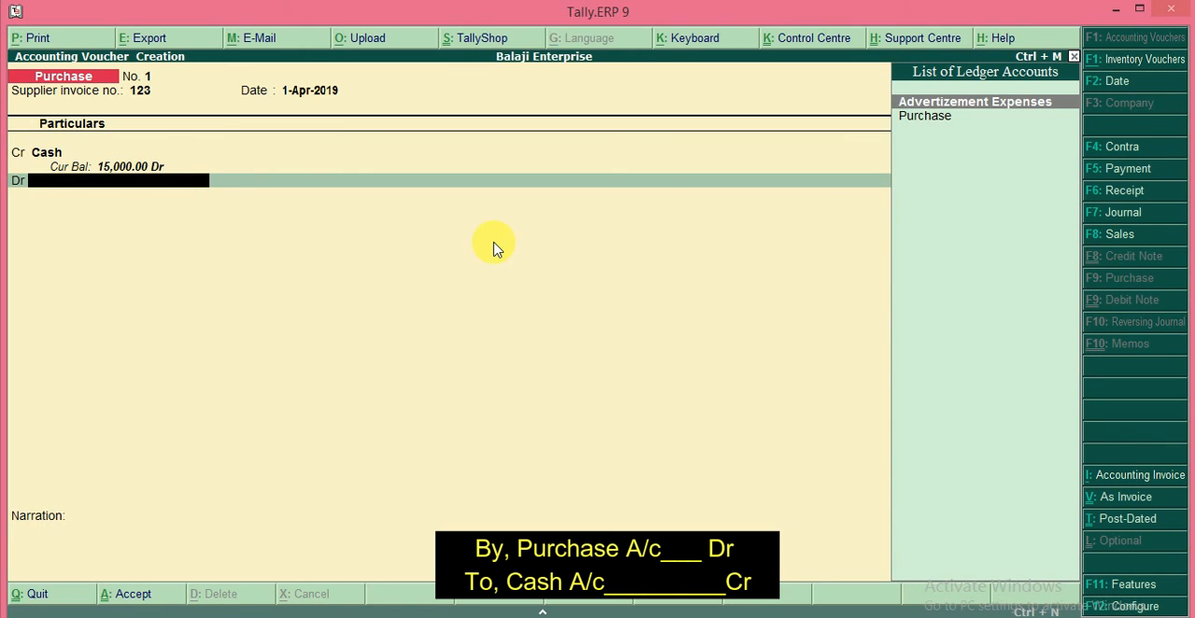
{"action": "key", "text": "Down"}
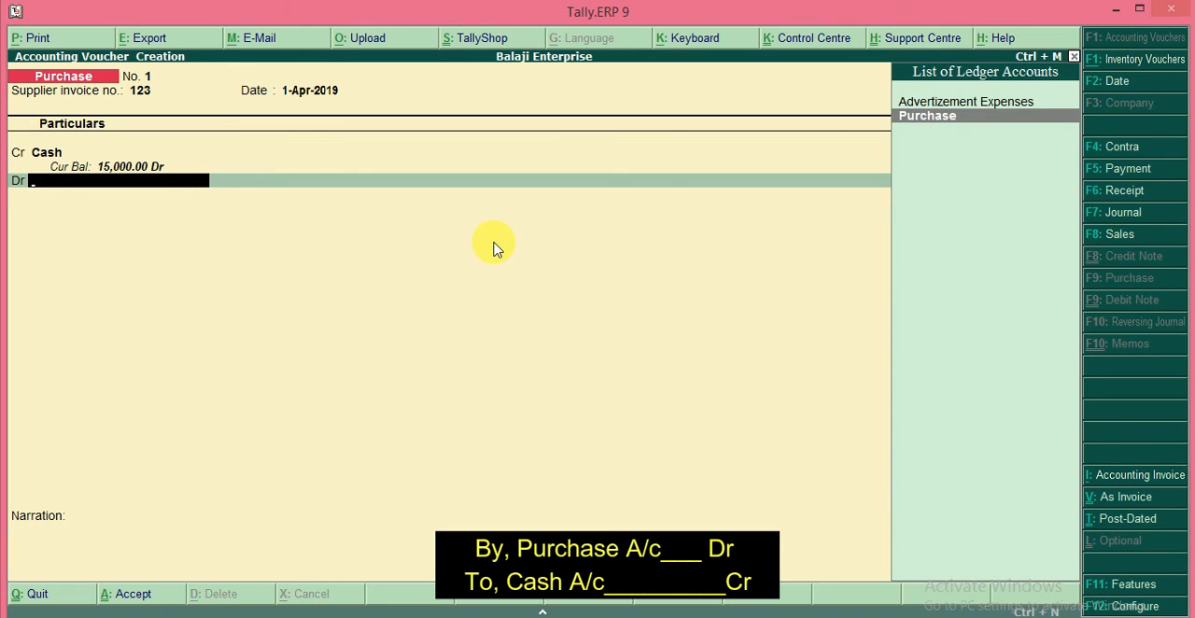
{"action": "key", "text": "Return"}
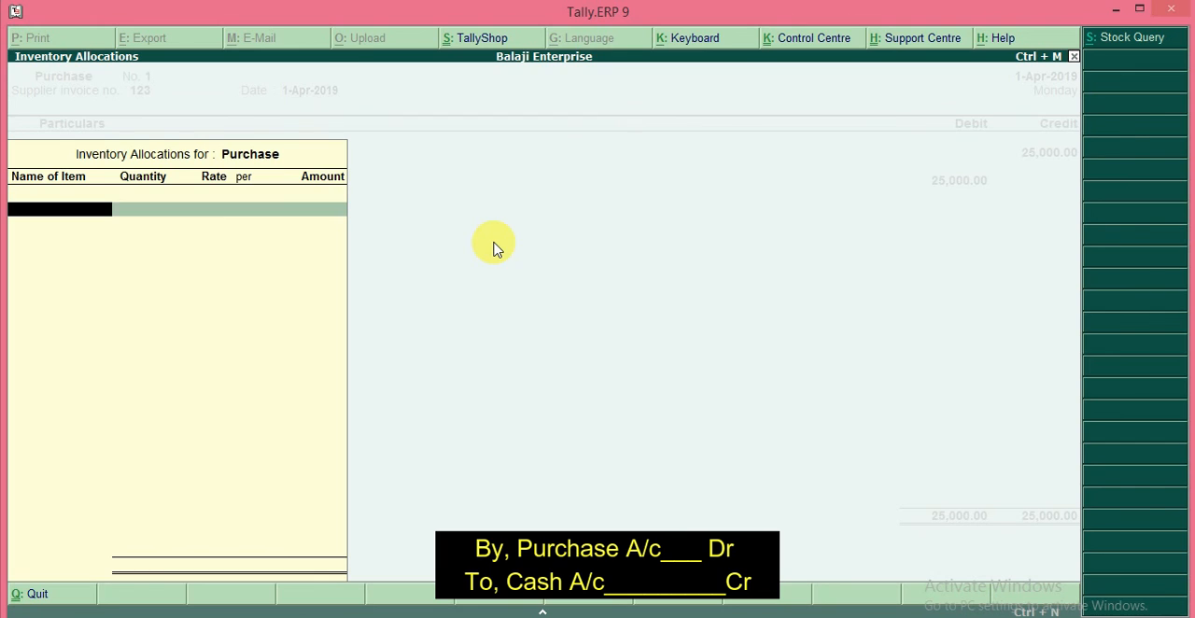
Step: Skip the inventory allocation, enter the narration "being purchased business goods of 25k" and save the purchase voucher
{"action": "key", "text": "Escape"}
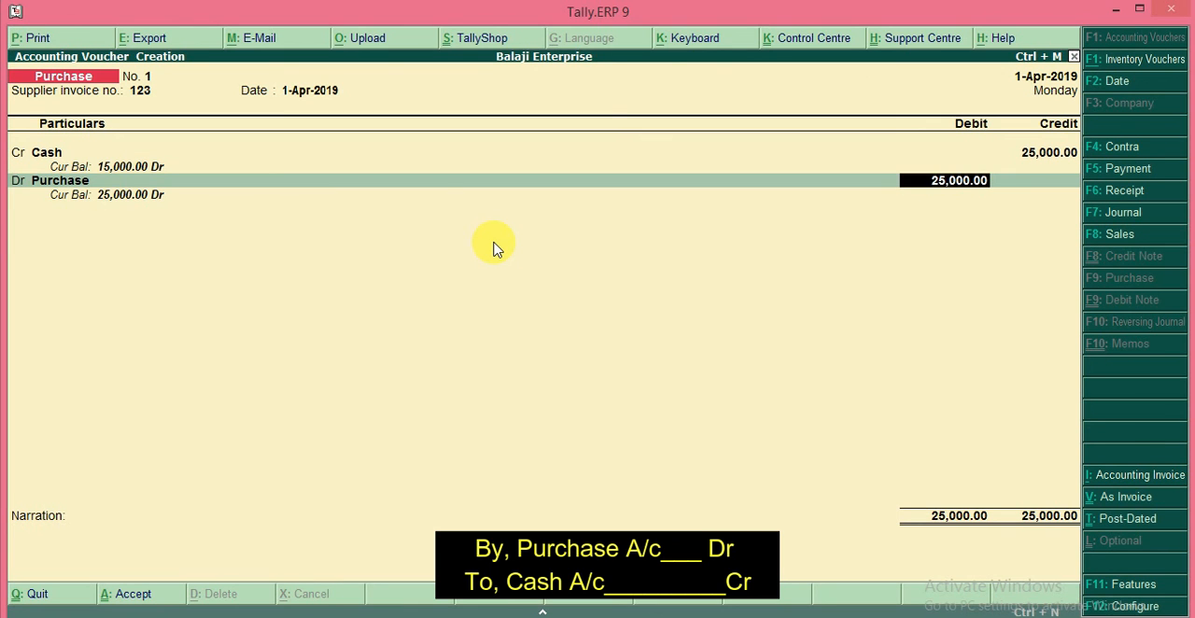
{"action": "key", "text": "Return"}
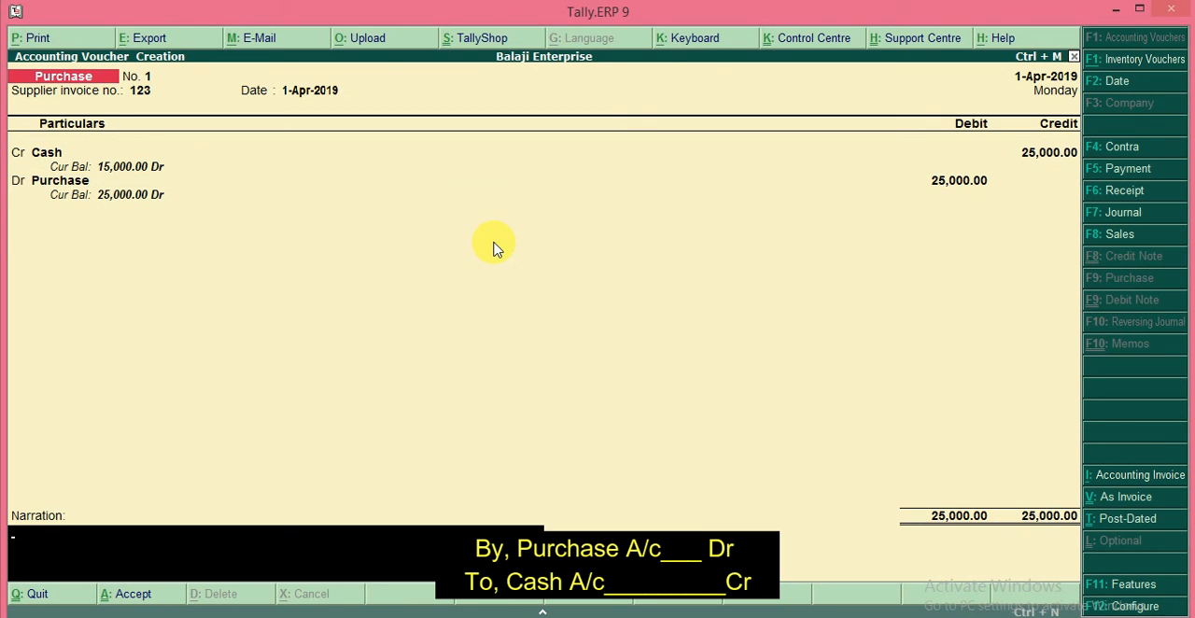
{"action": "type", "text": "being purchased"}
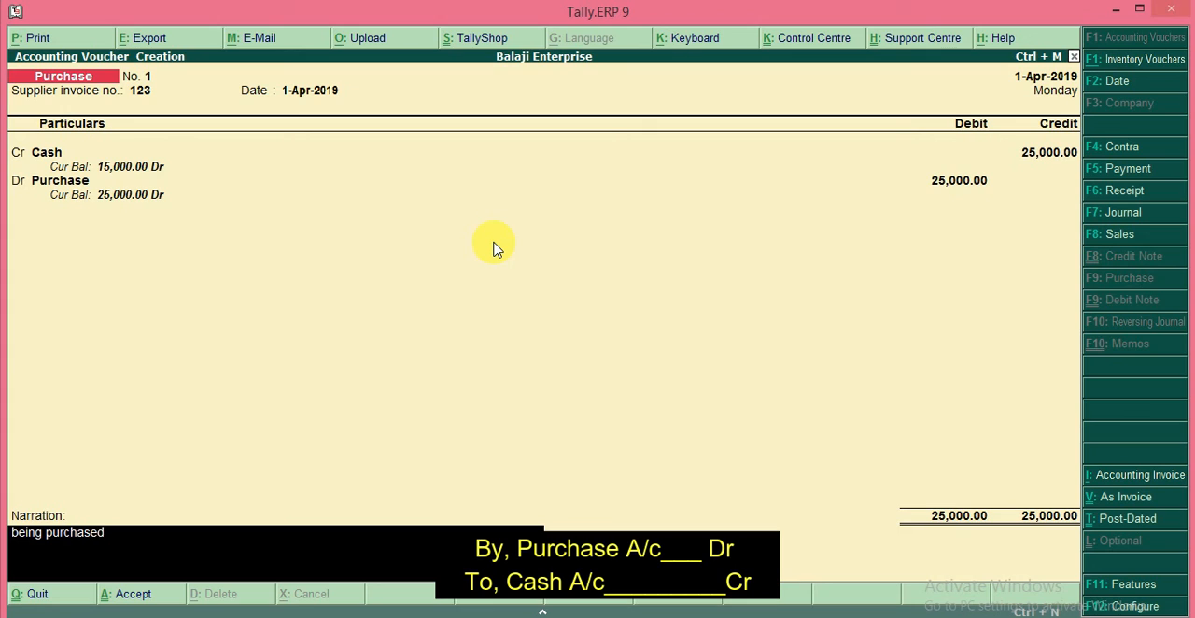
{"action": "type", "text": " business goods of 25k"}
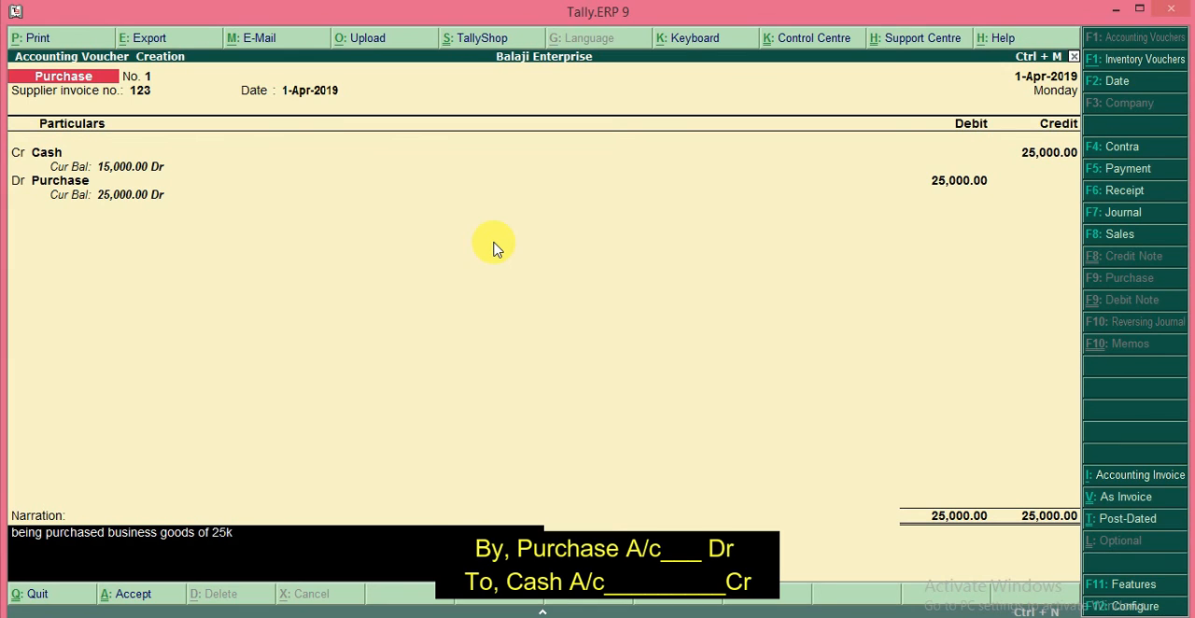
{"action": "key", "text": "Return"}
{"action": "key", "text": "Return"}
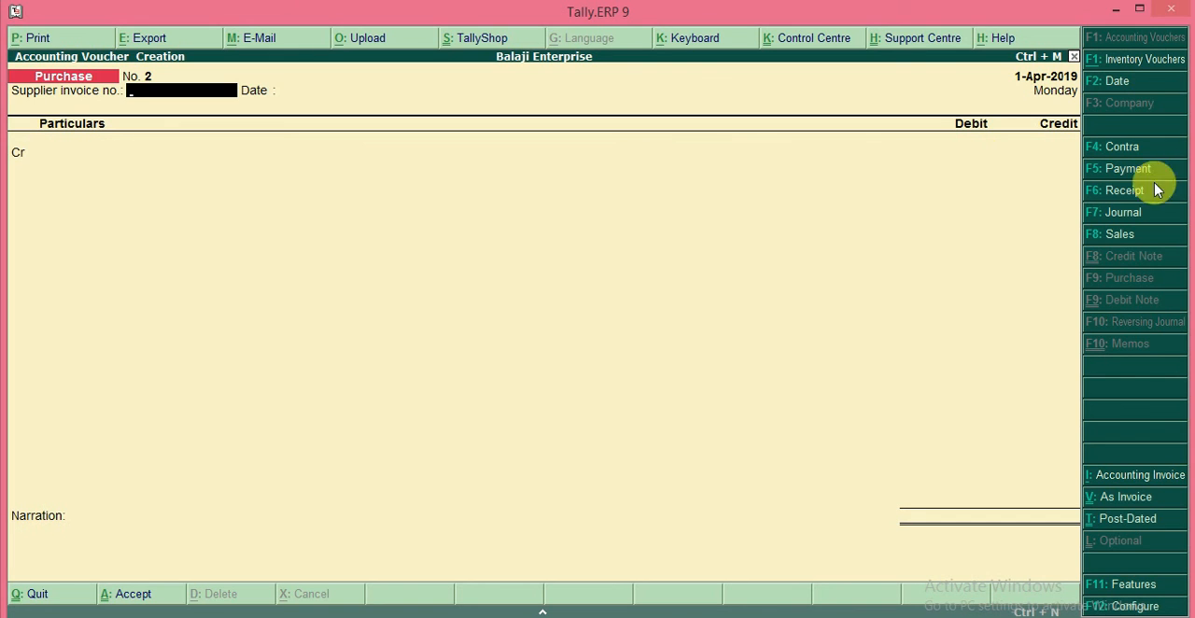
Step: Start a sales voucher in voucher mode with reference number 098
{"action": "left_click", "coordinate": [1107, 239]}
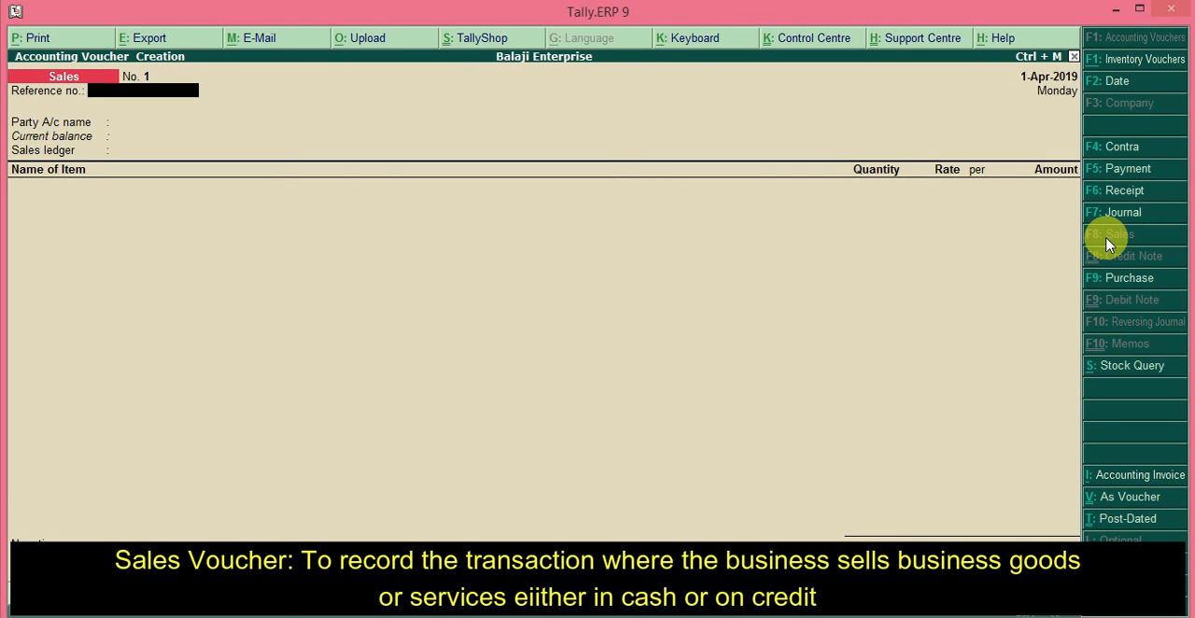
{"action": "key", "text": "ctrl+v"}
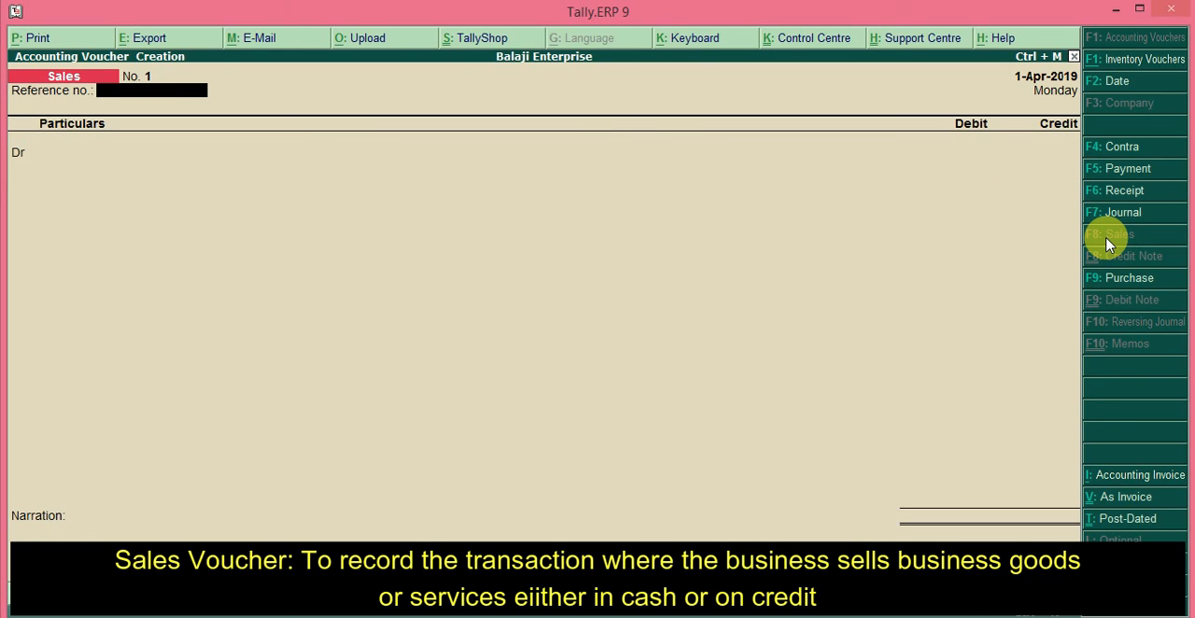
{"action": "type", "text": "098"}
{"action": "key", "text": "Return"}
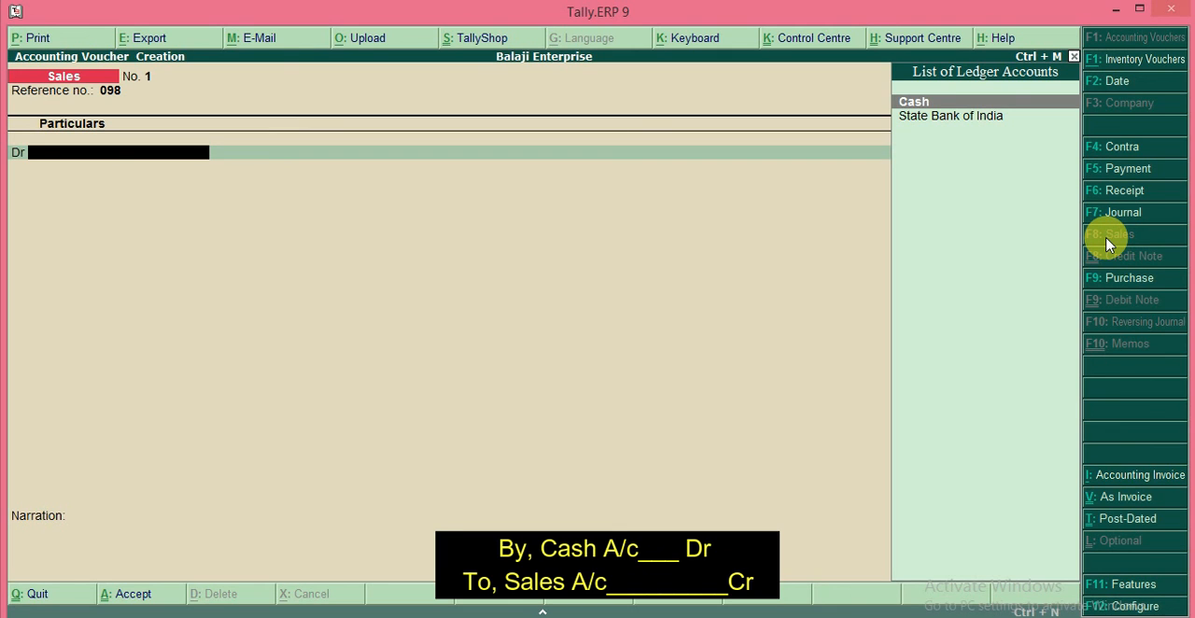
Step: Choose Cash as the sales voucher's debit account and accept the default buyer's details
{"action": "key", "text": "Return"}
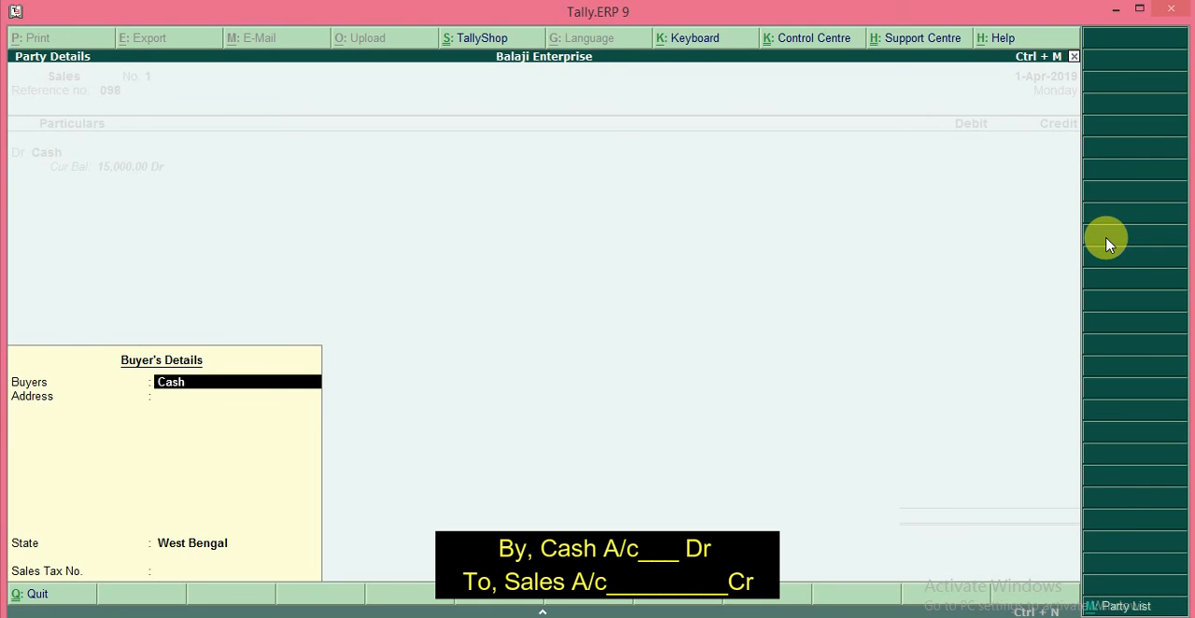
{"action": "key", "text": "Return"}
{"action": "key", "text": "Return"}
{"action": "key", "text": "Return"}
{"action": "key", "text": "Return"}
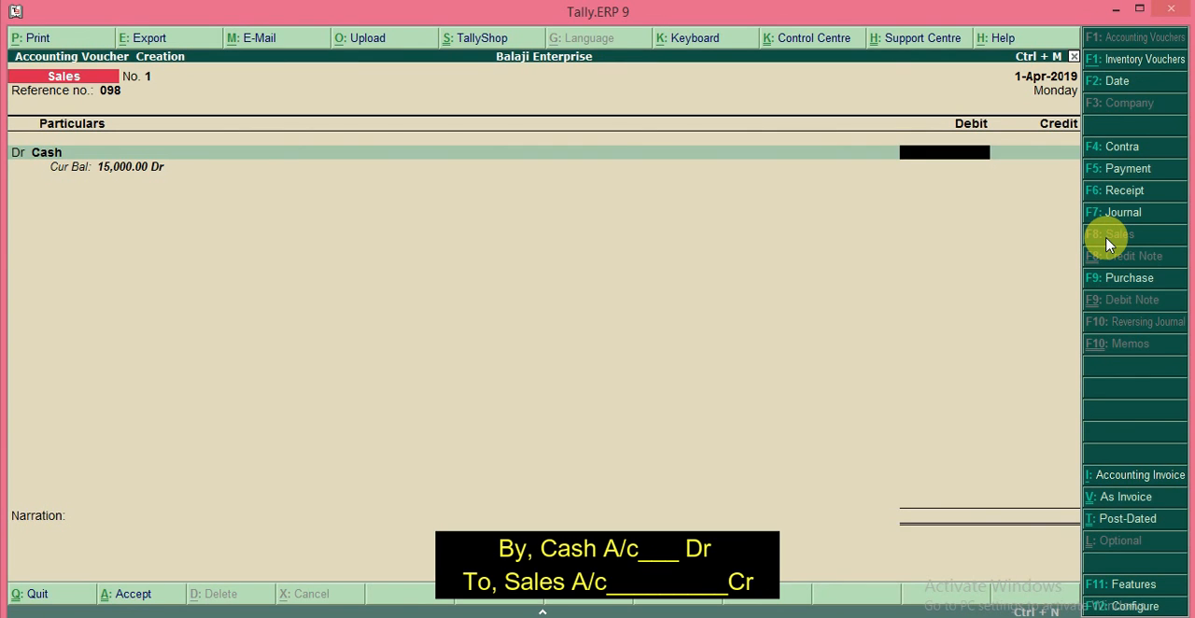
Step: Set the Cash debit amount to 28000 and credit the Sales ledger with the same amount, without allocating inventory items
{"action": "type", "text": "28000"}
{"action": "key", "text": "Return"}
{"action": "key", "text": "Return"}
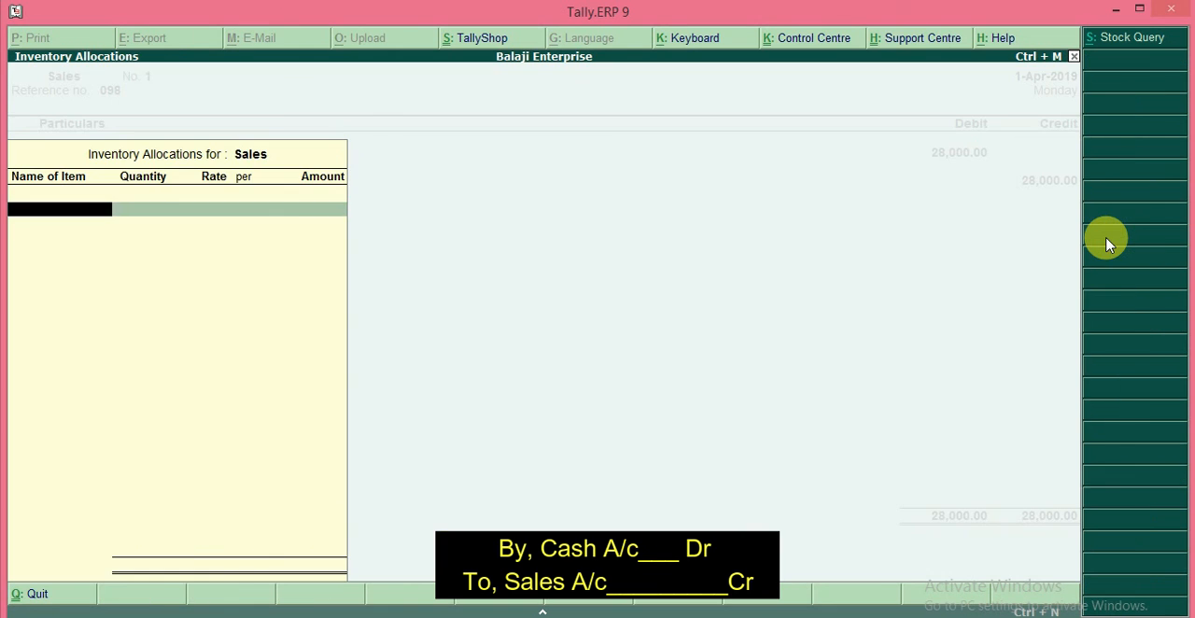
{"action": "key", "text": "Escape"}
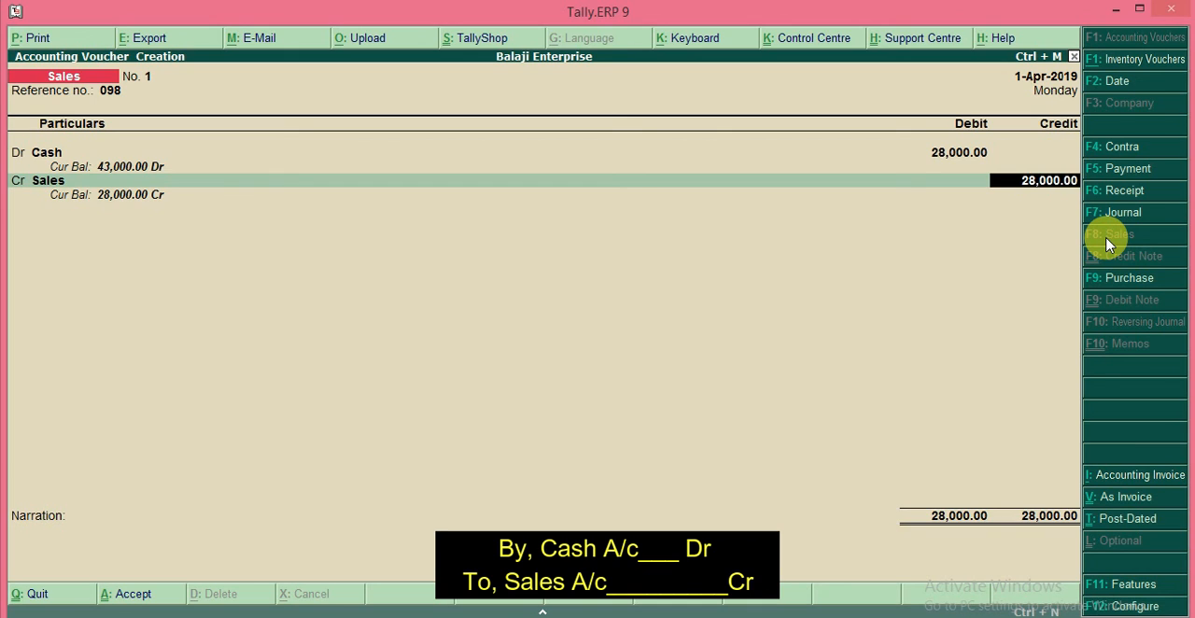
{"action": "key", "text": "Return"}
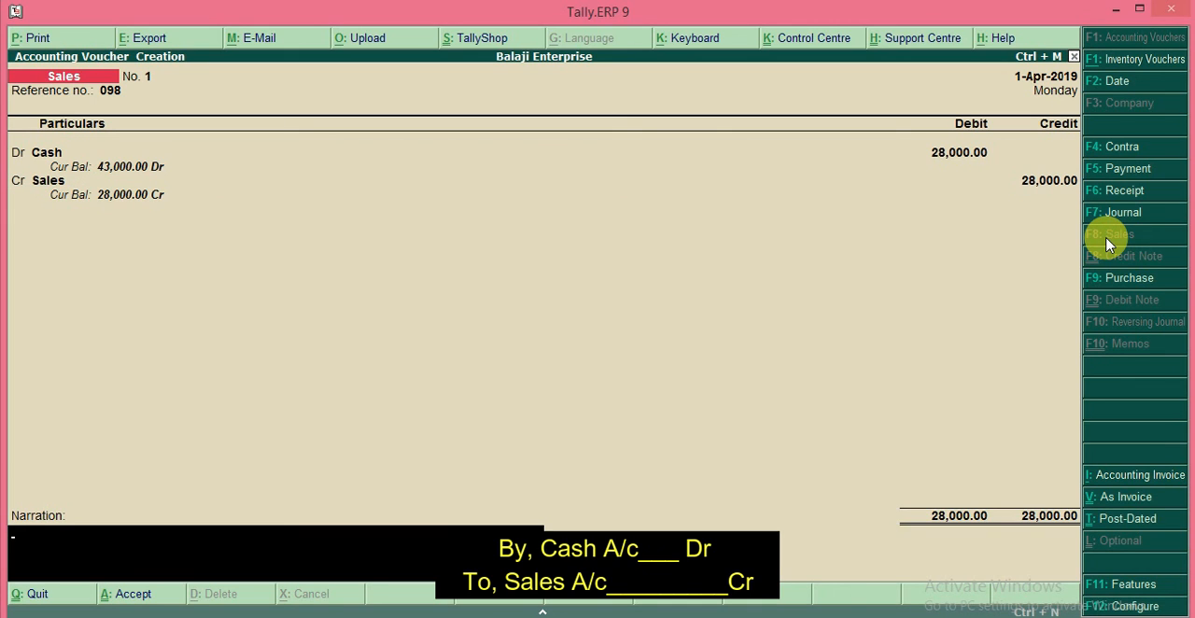
Step: Enter the narration "being sold business goods of 28k", save the sales voucher and return to the Gateway of Tally
{"action": "type", "text": "being"}
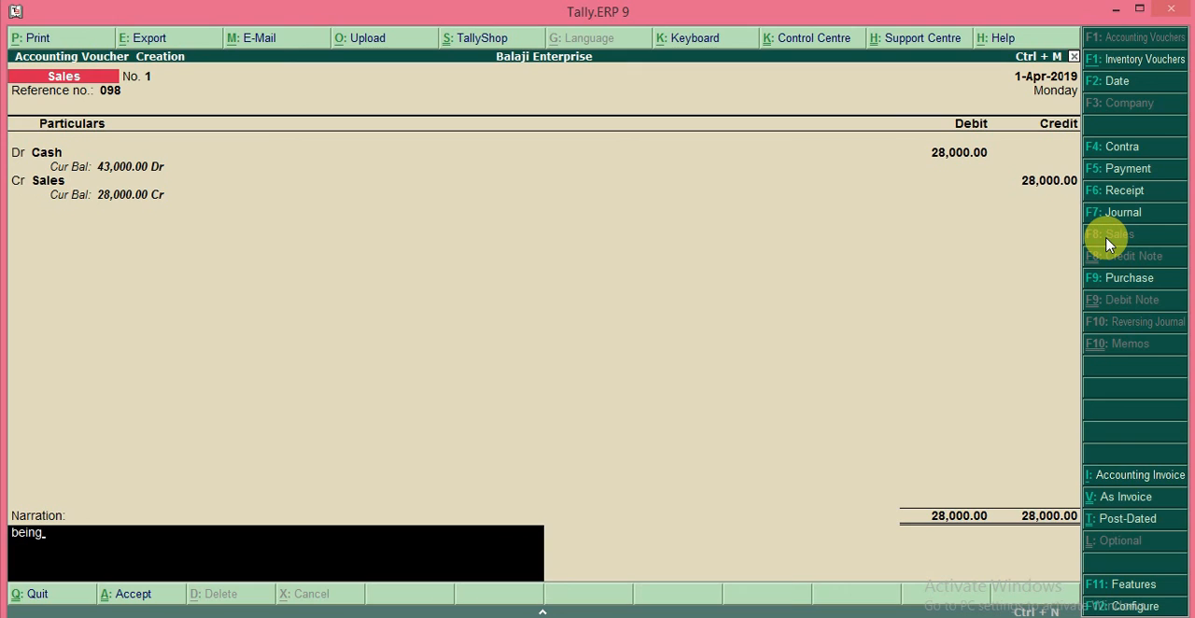
{"action": "type", "text": " sale"}
{"action": "key", "text": "BackSpace"}
{"action": "key", "text": "BackSpace"}
{"action": "key", "text": "BackSpace"}
{"action": "type", "text": "old buisiness goods"}
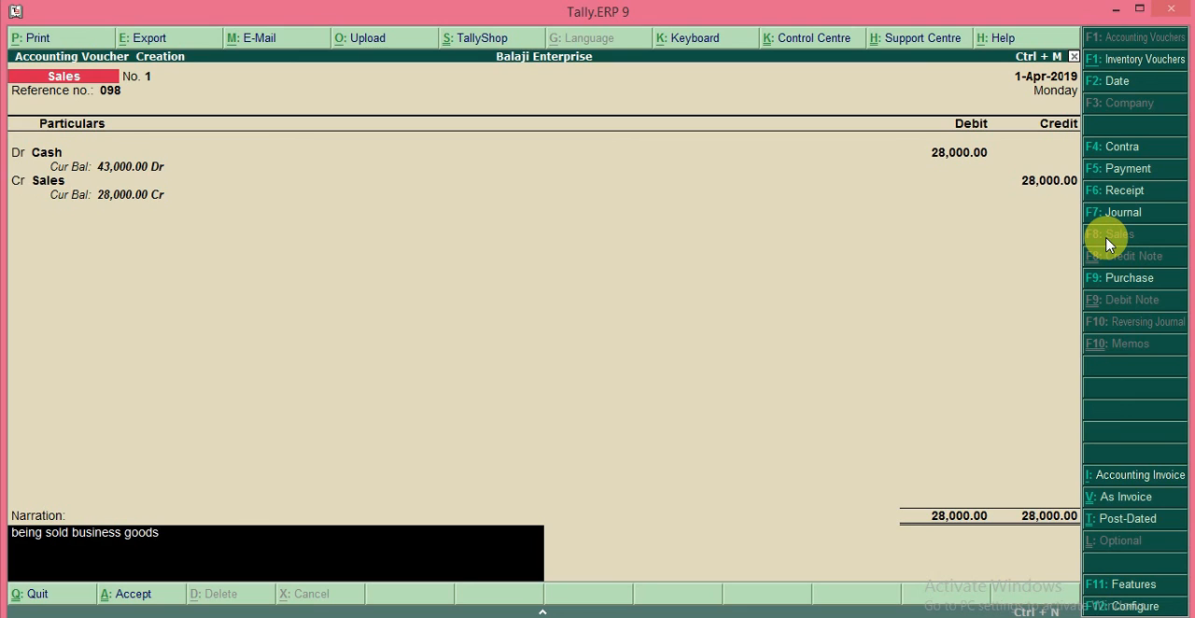
{"action": "type", "text": " of 28k"}
{"action": "key", "text": "Return"}
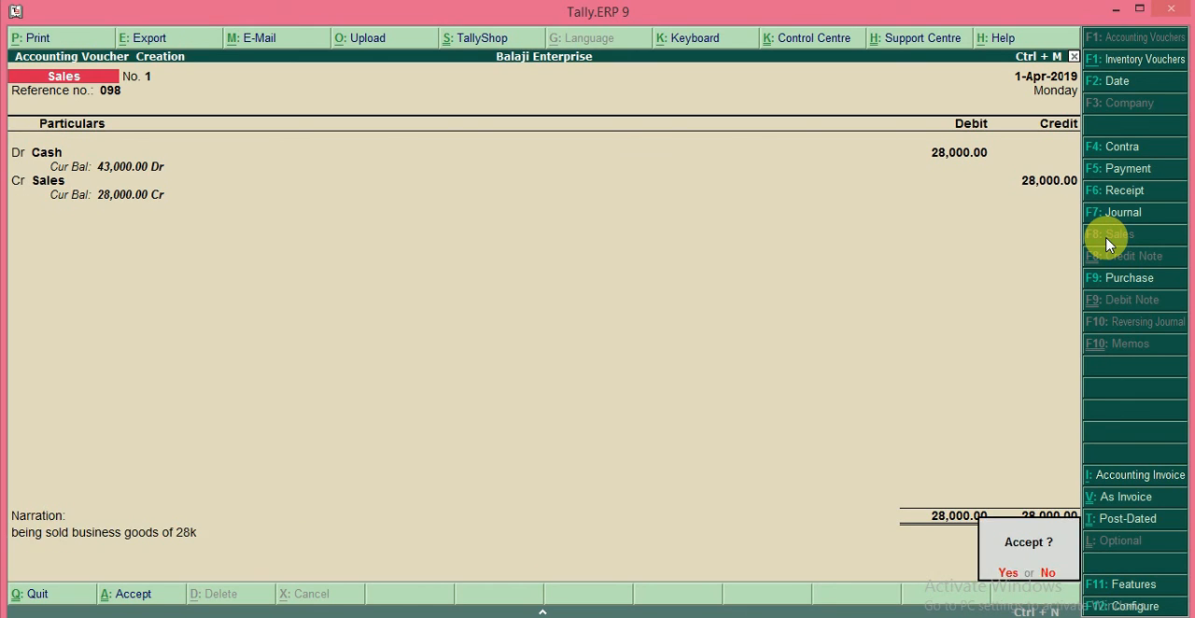
{"action": "key", "text": "y"}
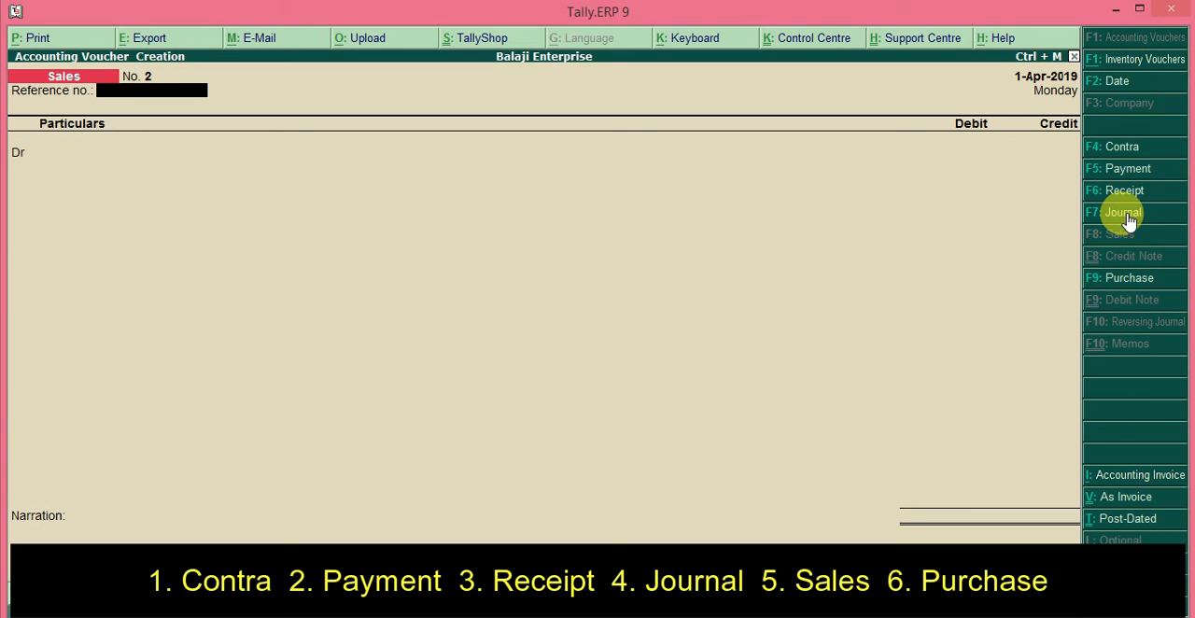
{"action": "key", "text": "Escape"}
{"action": "key", "text": "y"}
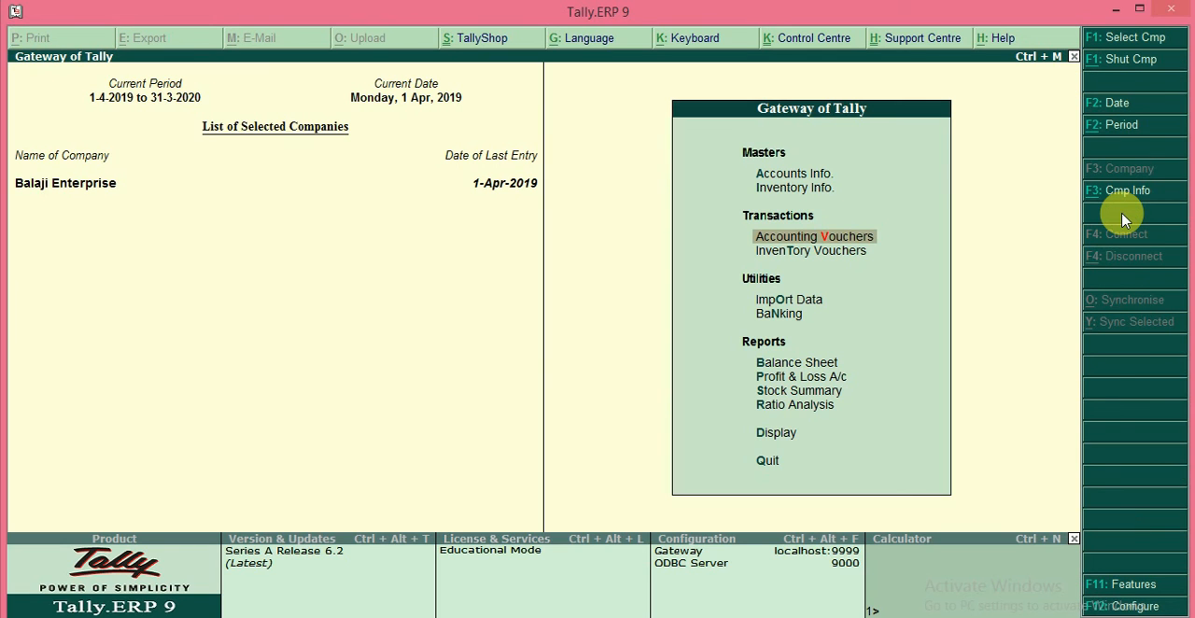